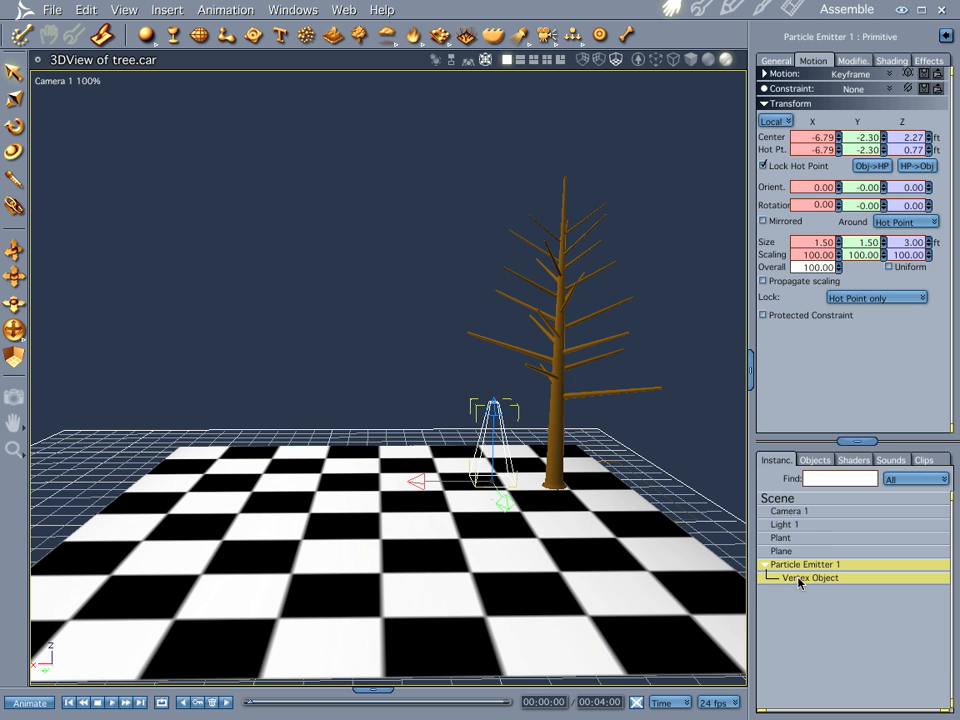
- Open the tree's plant settings and set the wind speed to 3.00
double_click(560, 328)
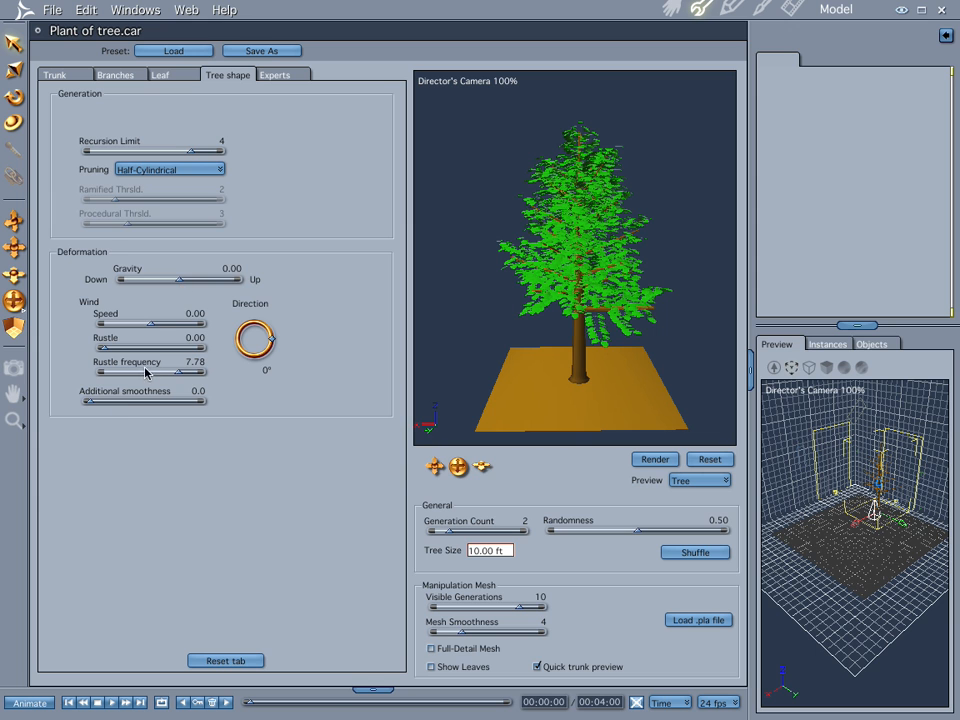
mouse_move(180, 284)
left_mouse_down()
mouse_move(201, 285)
mouse_move(180, 285)
left_mouse_up()
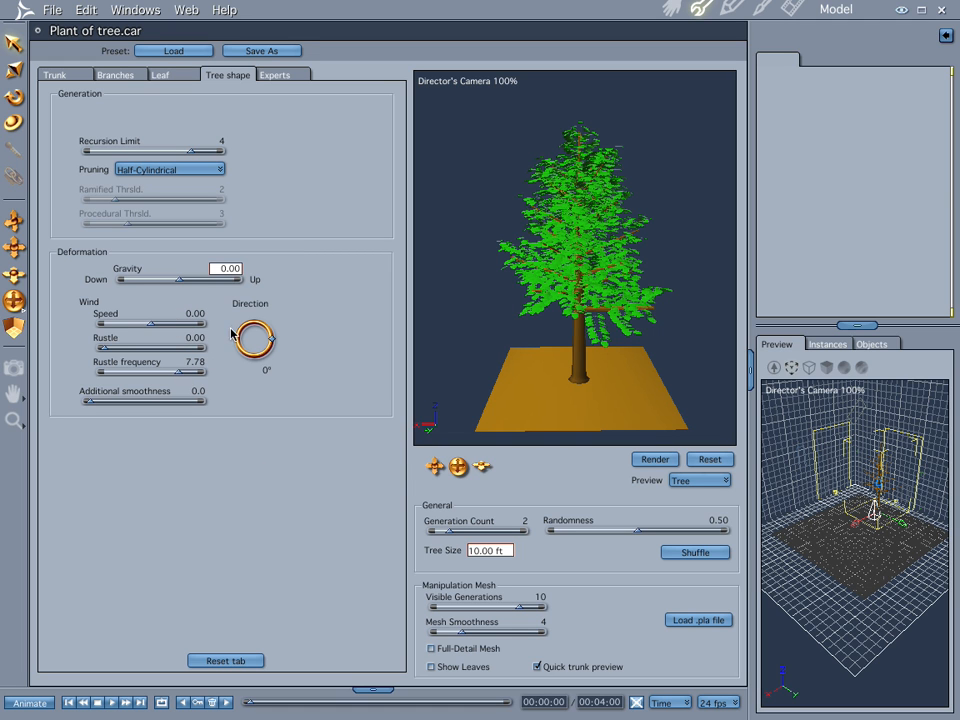
left_click_drag(152, 327, 212, 331)
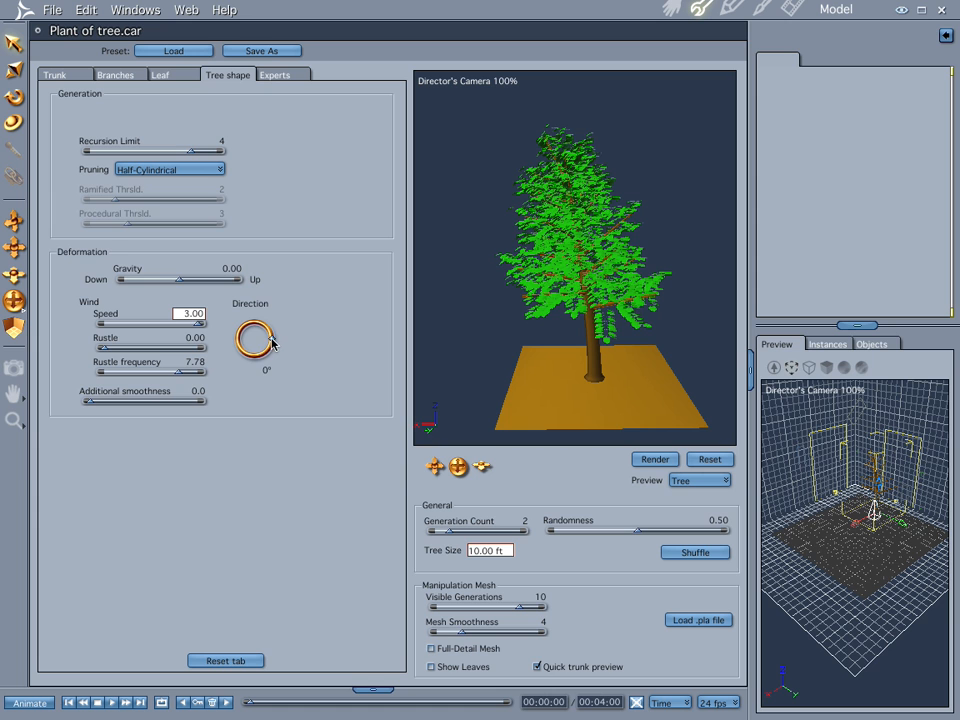
- Try the wind direction at 167°, return it to 0°, and set the wind rustle to 2.68
left_click_drag(272, 343, 238, 337)
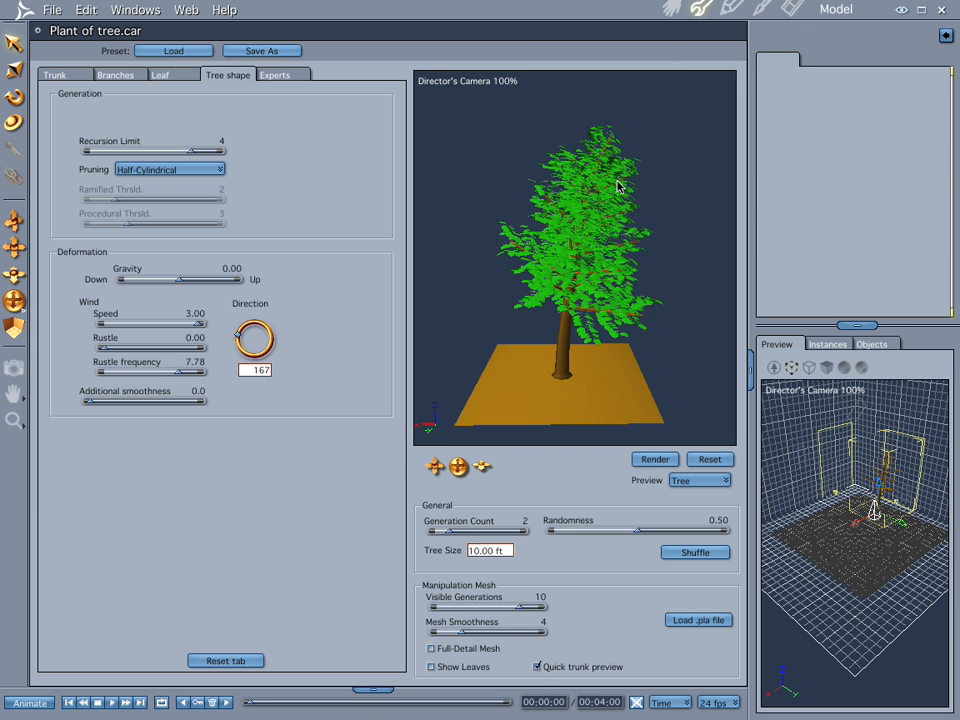
left_click_drag(240, 337, 278, 344)
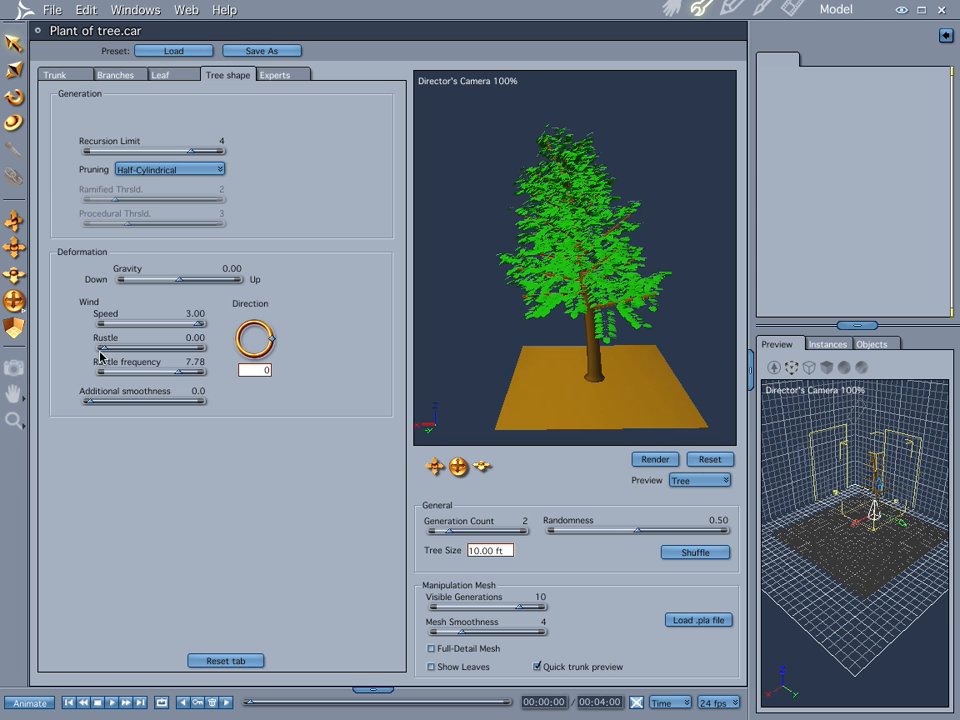
left_click_drag(108, 348, 151, 353)
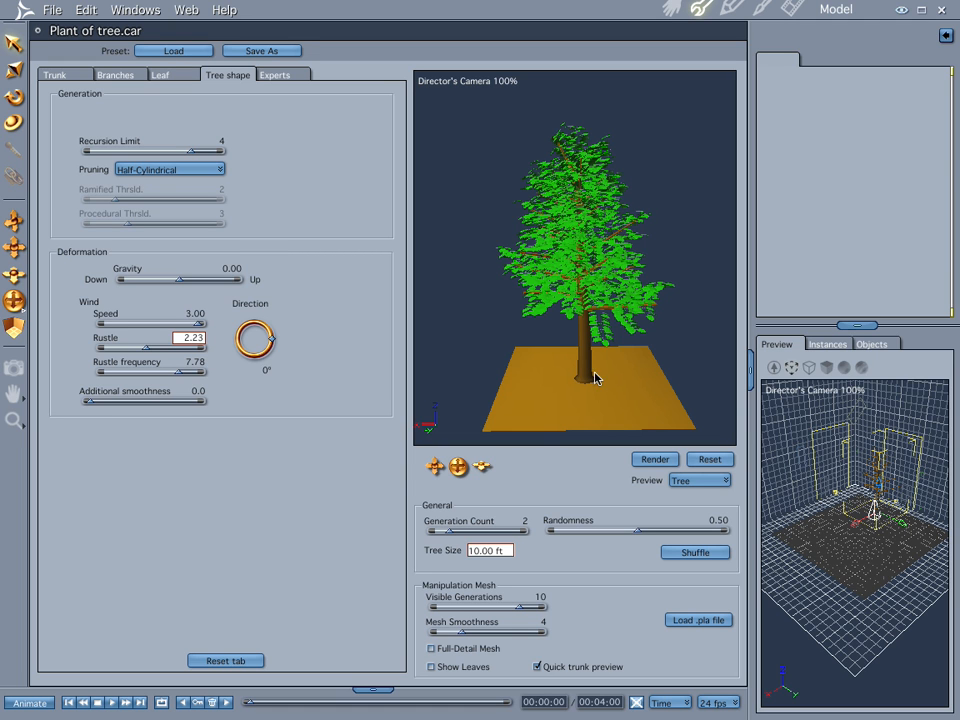
left_click_drag(143, 352, 152, 350)
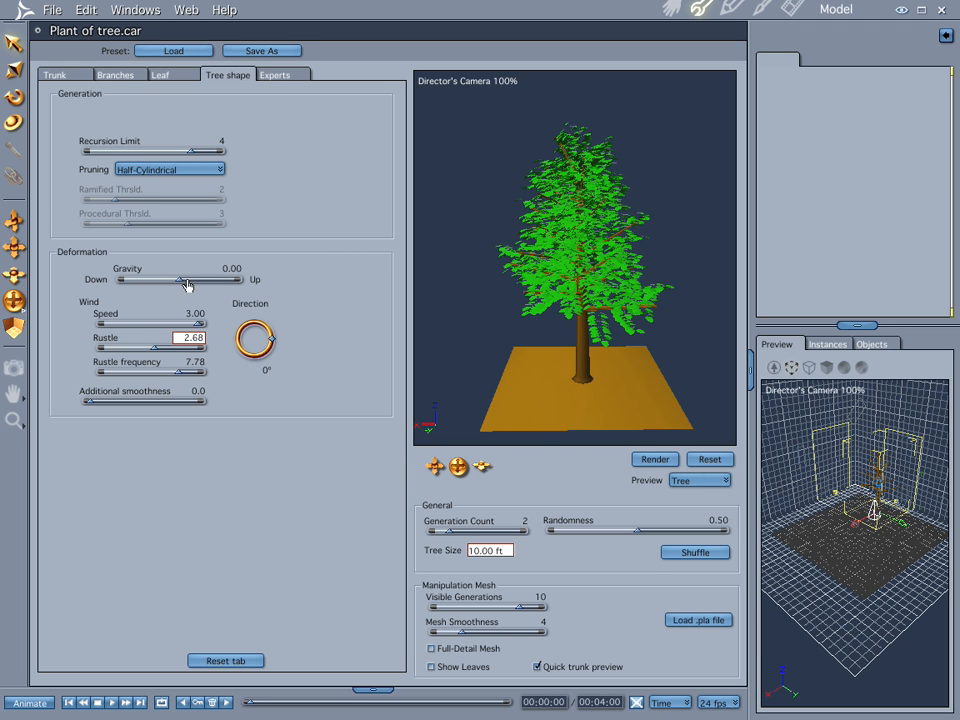
- Preview the wind-blown tree along the timeline up to 00:02:21 and watch the tree movie full screen in QuickTime Player
left_click_drag(250, 709, 433, 709)
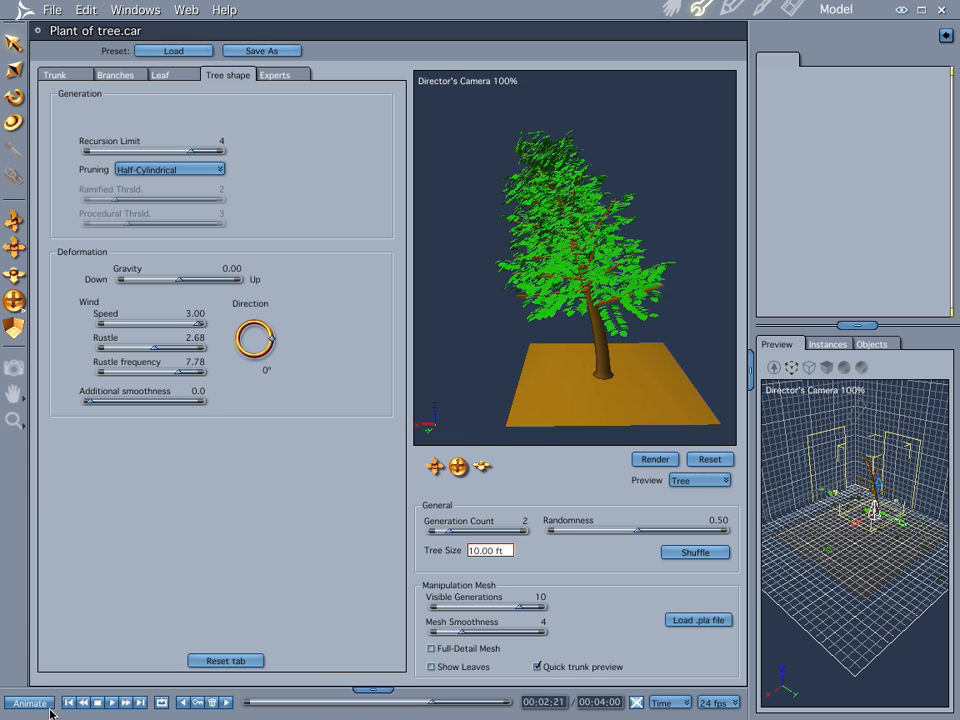
left_click(69, 702)
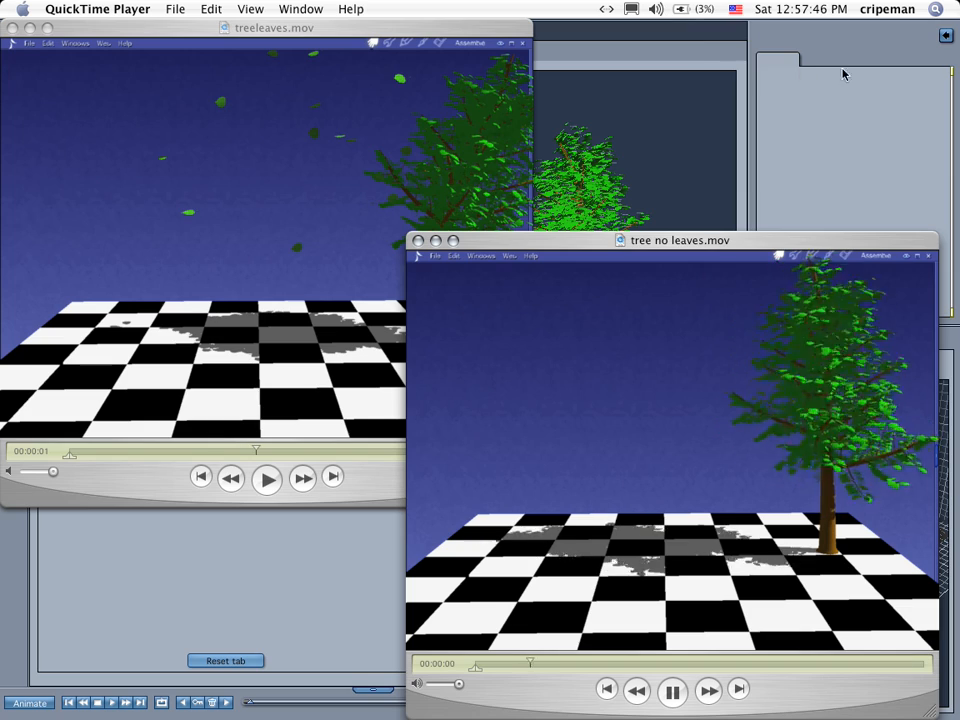
key("super+f")
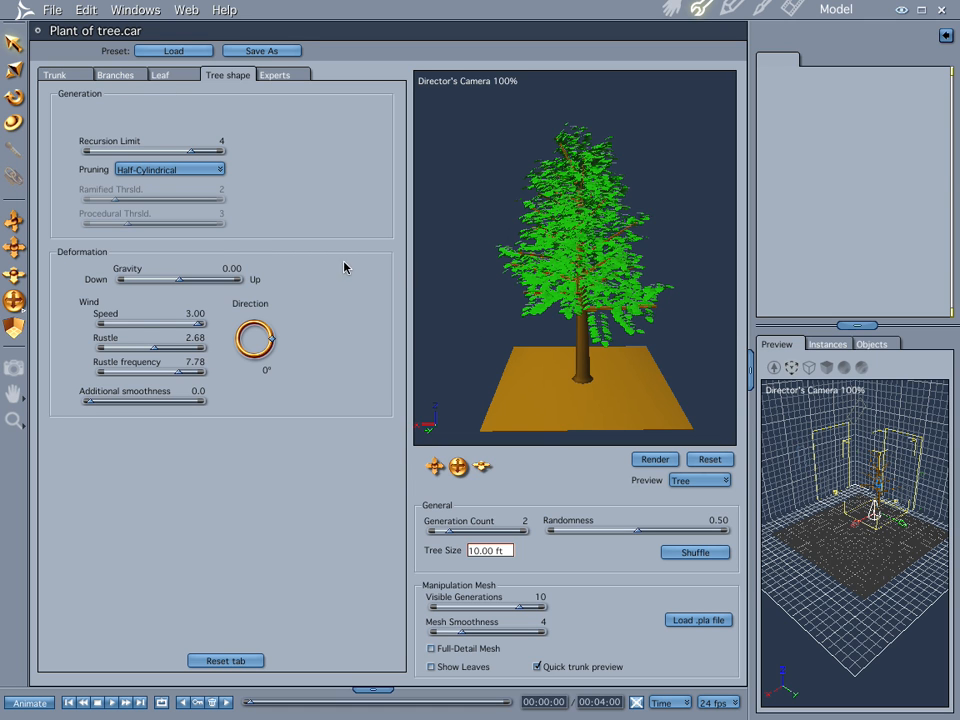
- Raise the tree's gravity to 1.67 and set the trunk elasticity to 0.68
left_click_drag(177, 286, 198, 281)
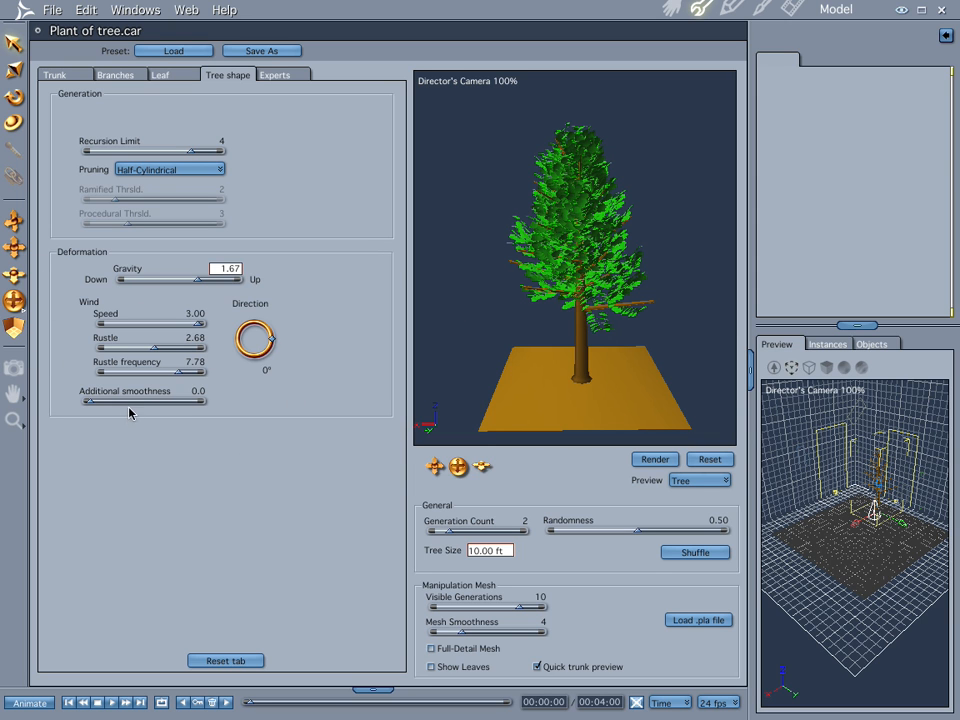
left_click(52, 70)
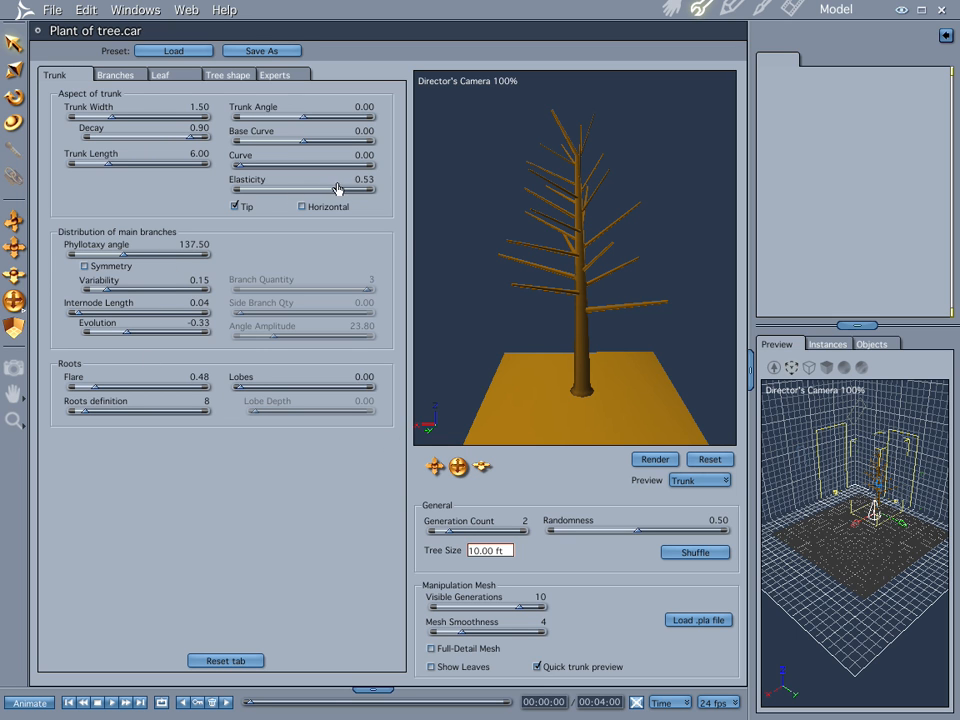
left_click_drag(335, 196, 348, 195)
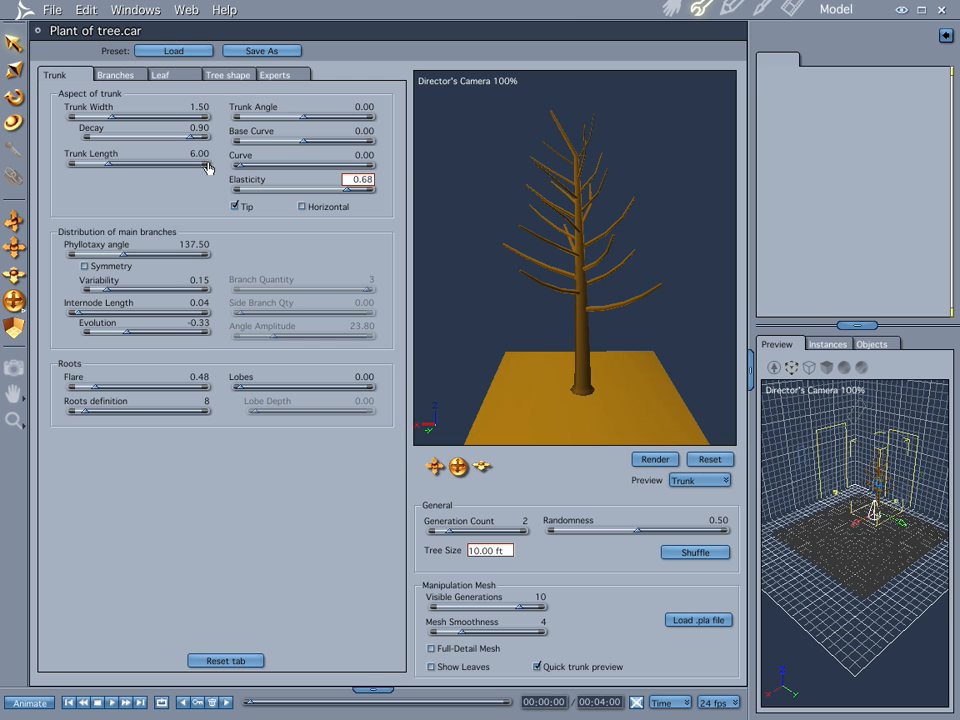
- Set the tree's gravity to 1.06 and check its motion in the assembled scene
left_click(226, 75)
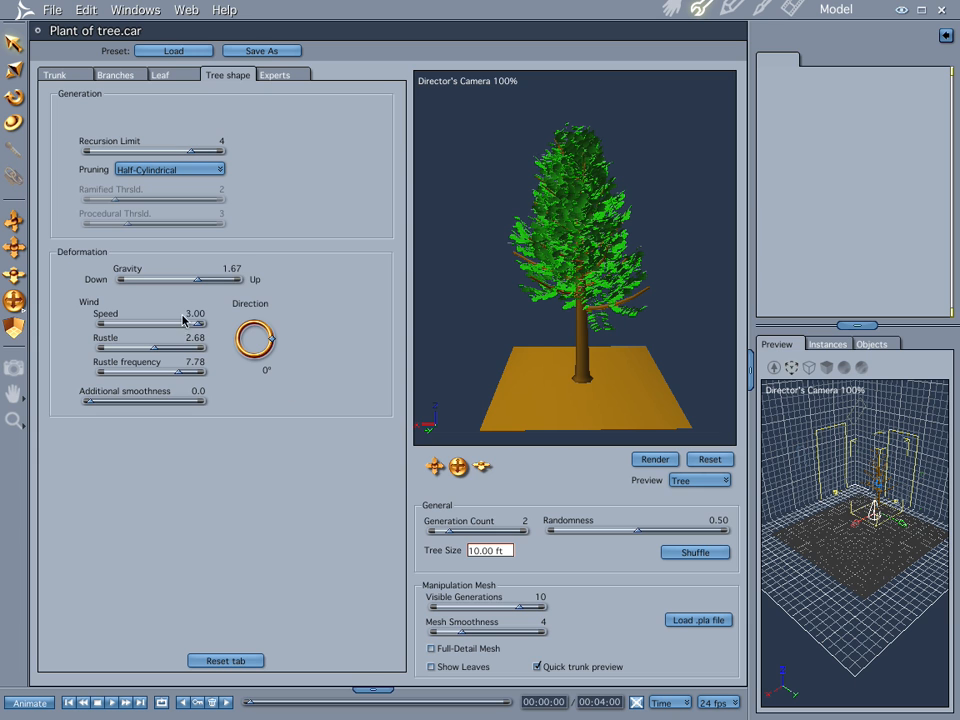
left_click_drag(198, 287, 192, 283)
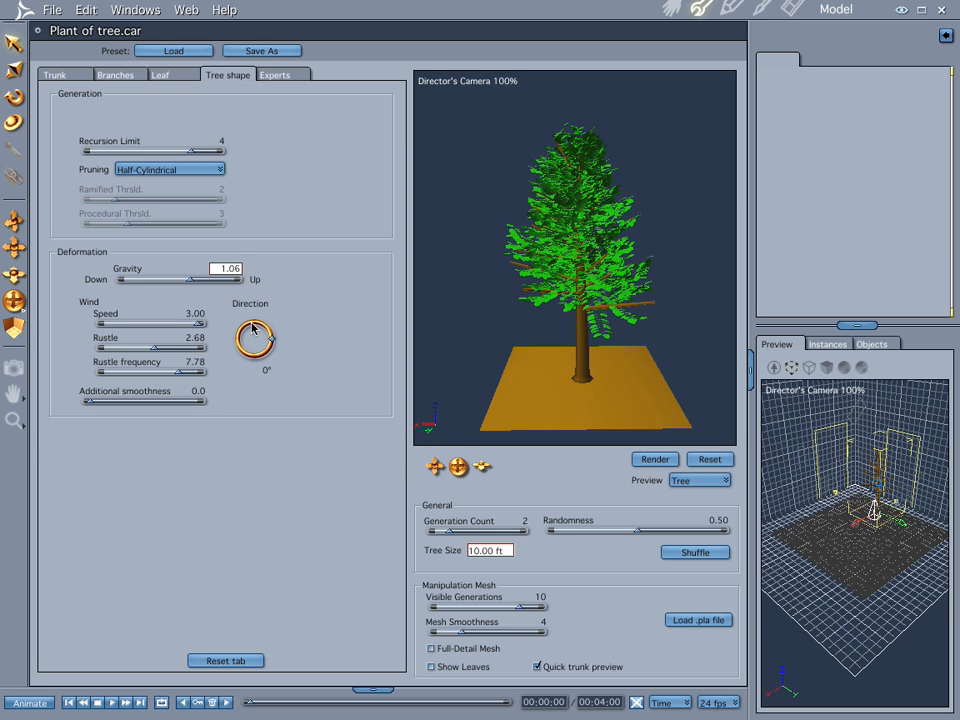
left_click(680, 8)
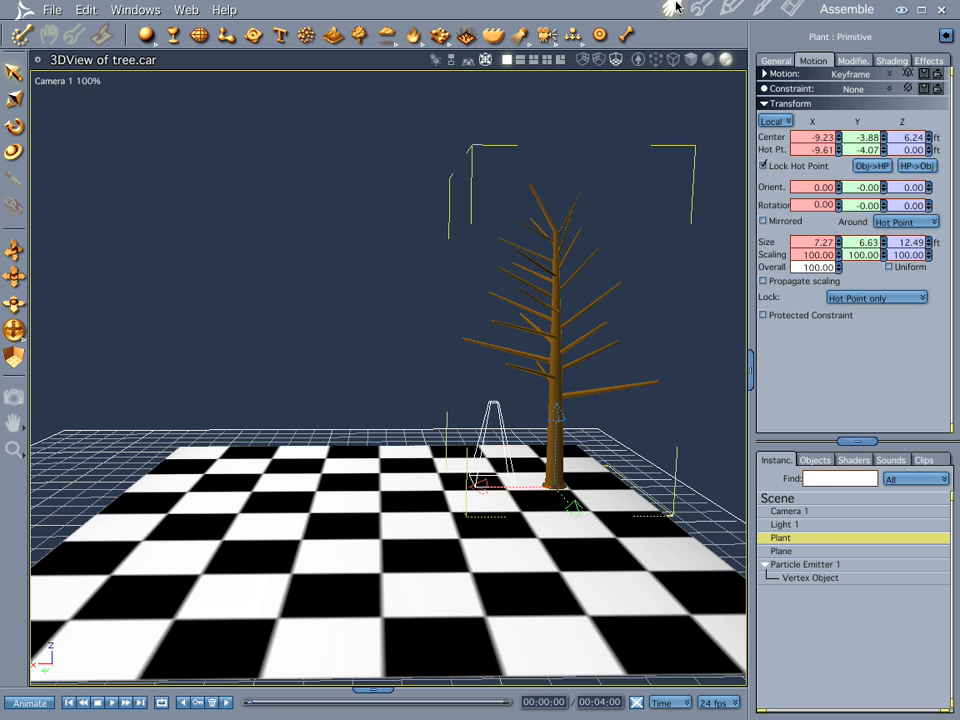
mouse_move(253, 705)
left_mouse_down()
mouse_move(339, 706)
mouse_move(250, 706)
left_mouse_up()
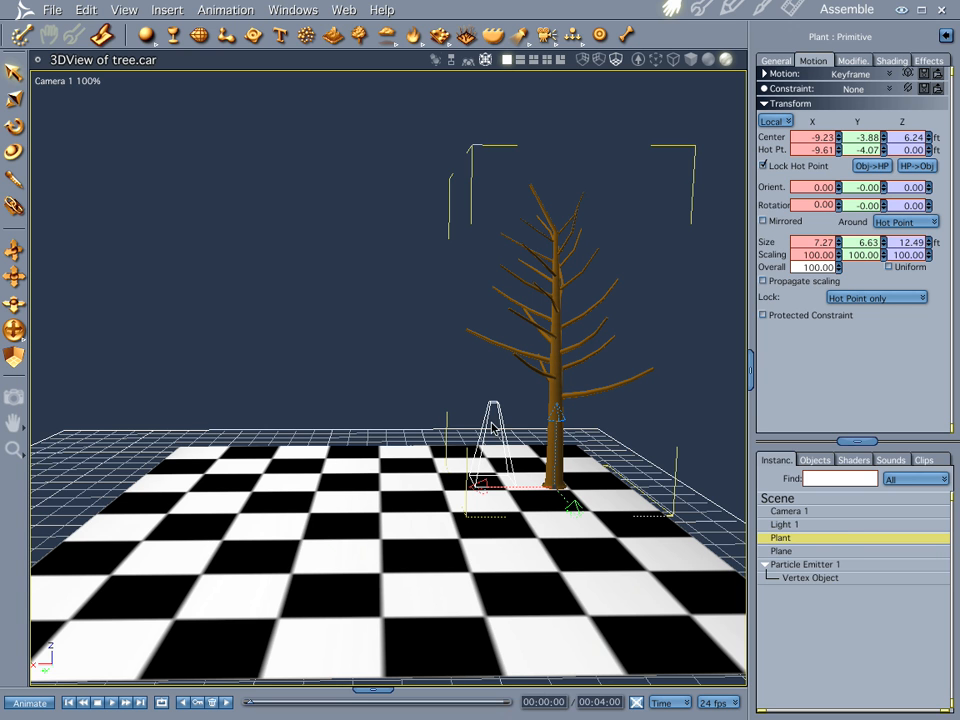
- Open the basic settings of Particle Emitter 1 and set the emission cube's X size to 5 ft
left_click(797, 566)
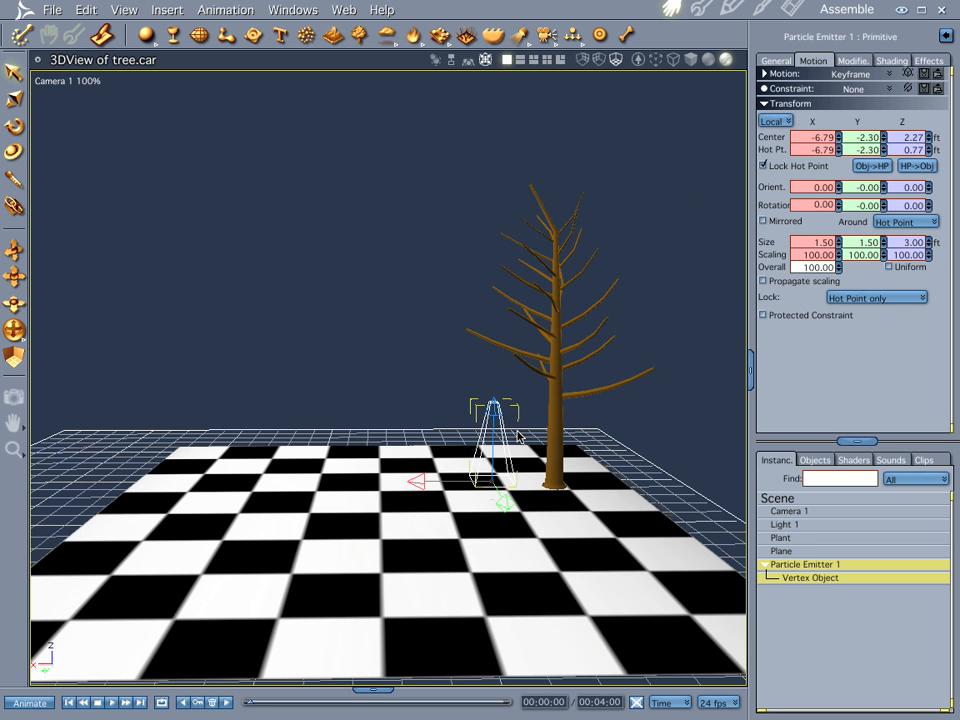
double_click(797, 566)
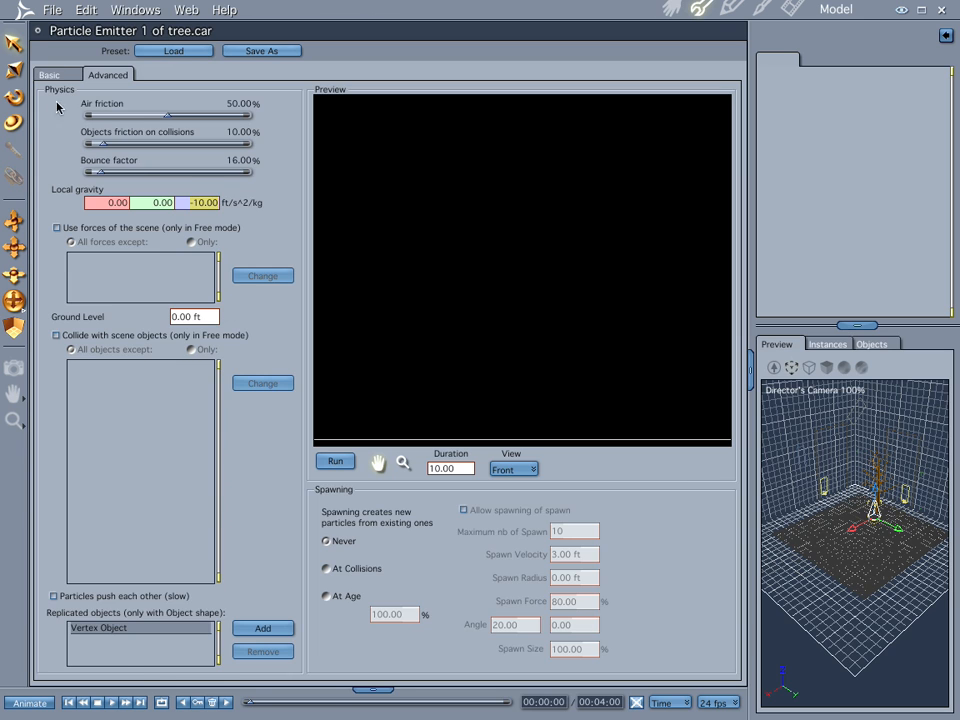
left_click(48, 73)
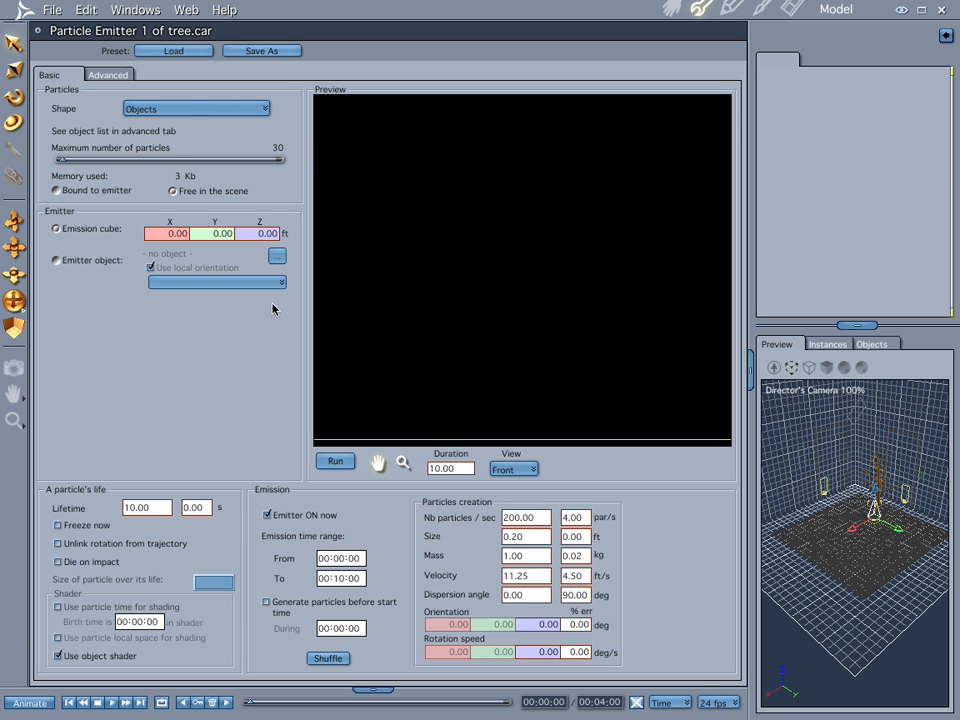
left_click(155, 233)
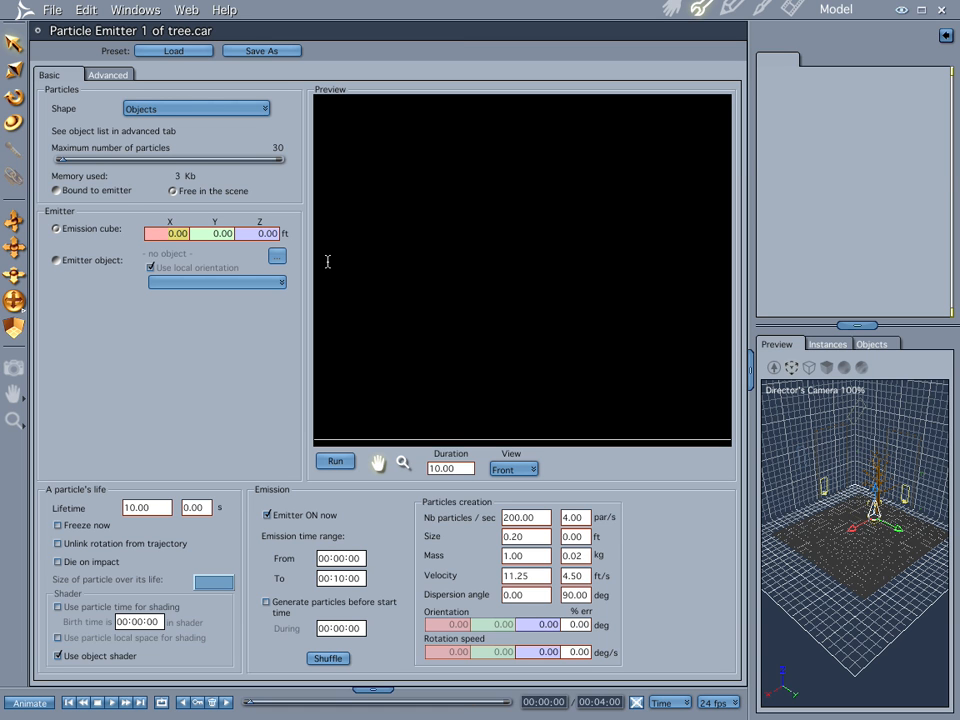
type("5")
key("Return")
- Set the emission rate to 15 particles per second and return to the assembled scene
left_click_drag(547, 517, 477, 515)
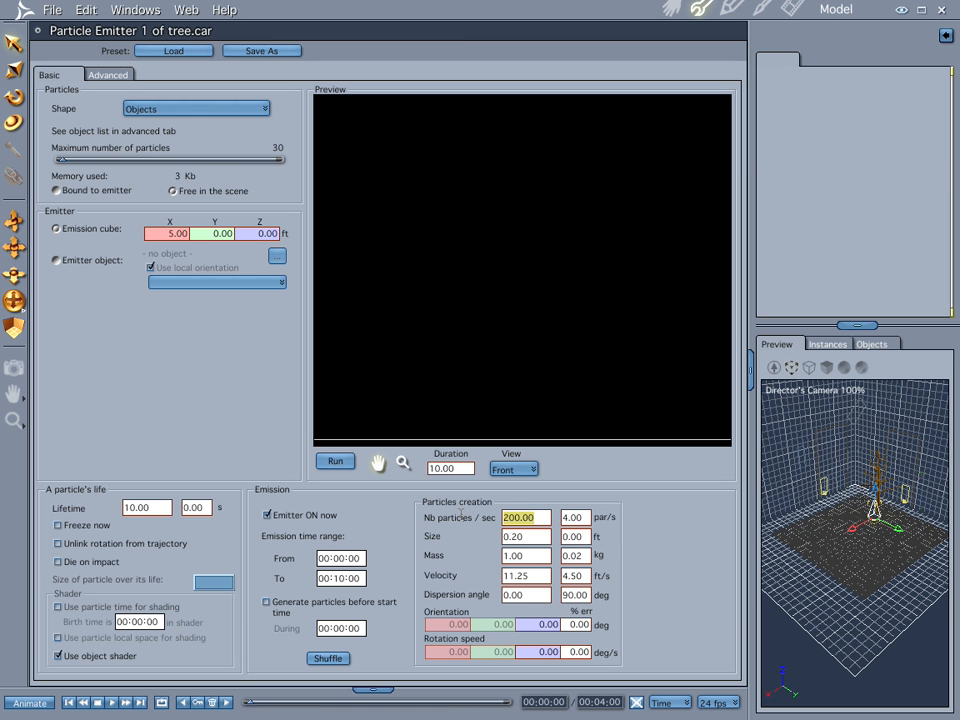
type("15")
left_click(533, 537)
left_click(670, 8)
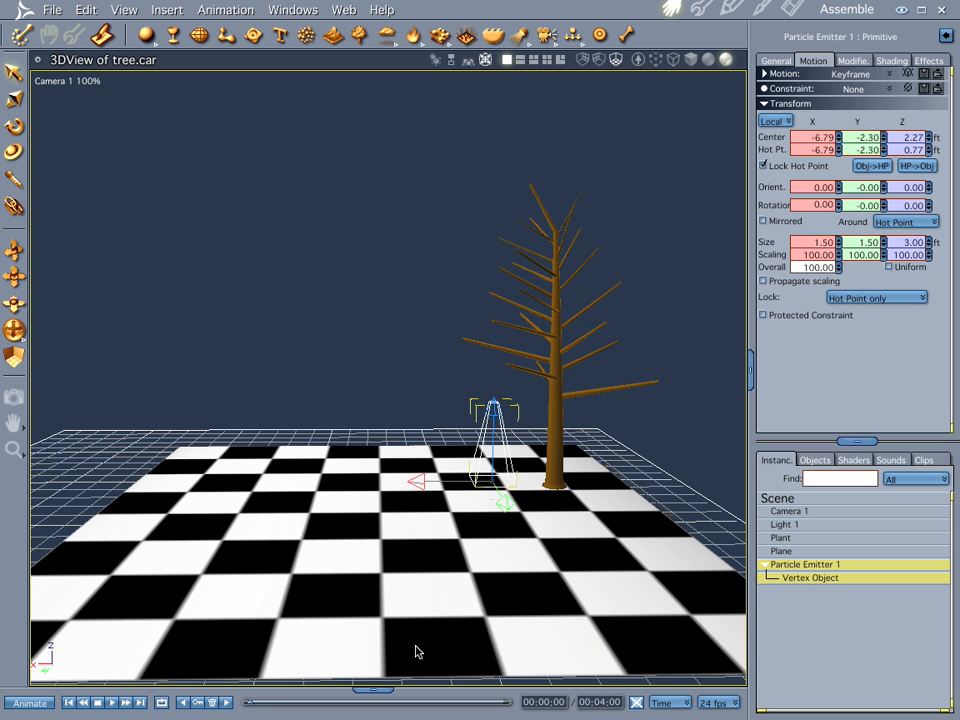
- Preview the emitted leaves along the timeline up to 00:01:20 and rewind to the first frame
left_click_drag(249, 704, 330, 704)
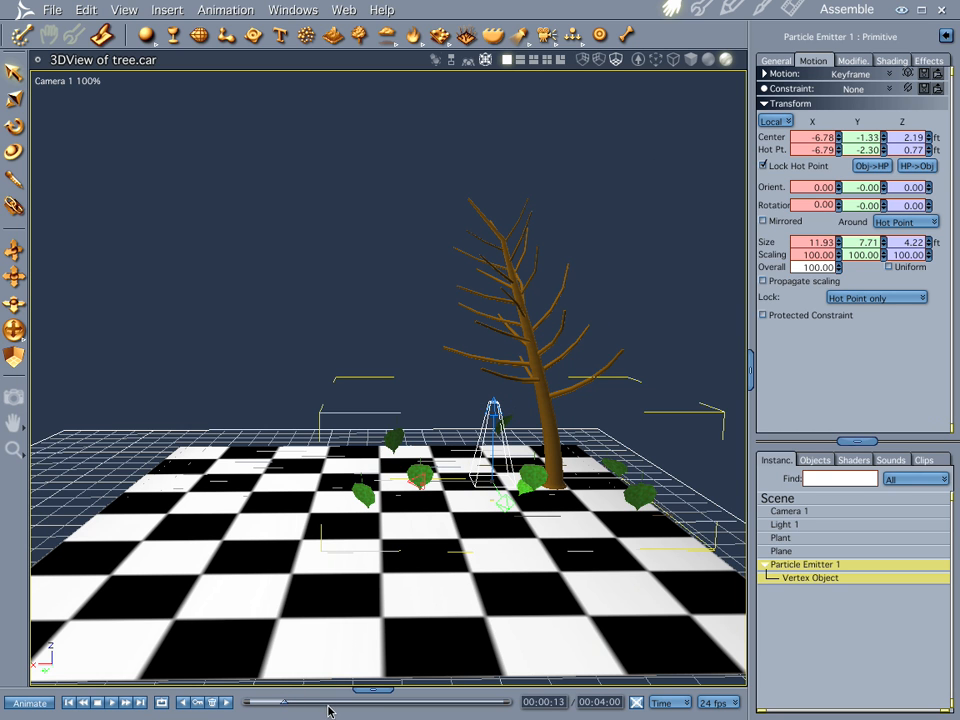
left_click(365, 704)
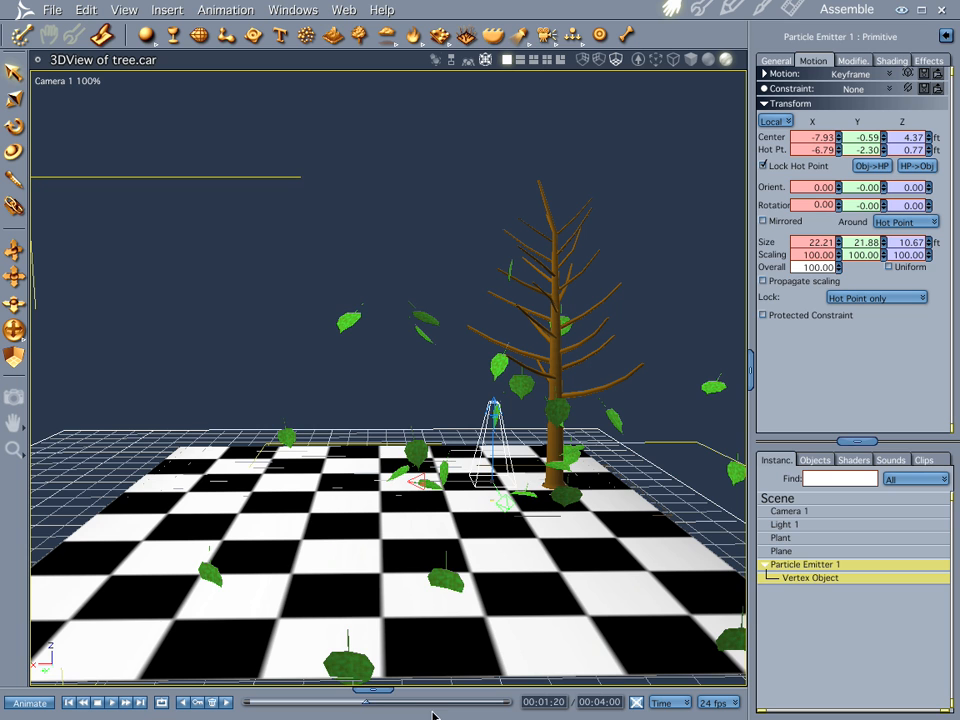
left_click(68, 703)
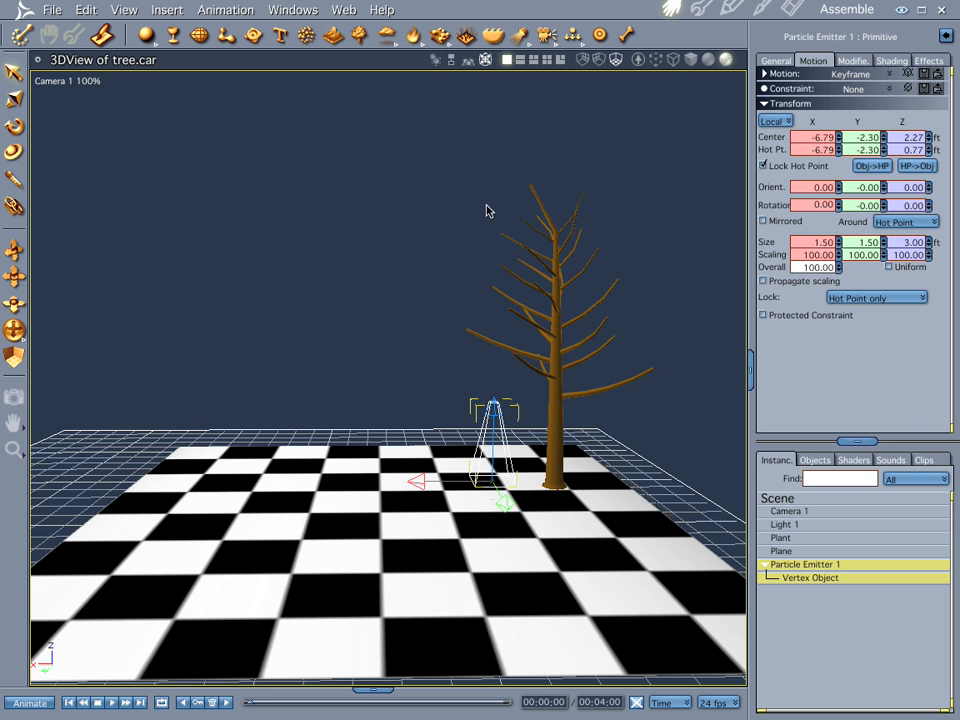
- Place the particle emitter at the tree's crown, hot point X -8.80 and Z 7.06 ft, with its Y rotation at 88.20°
left_click_drag(494, 408, 498, 233)
key("r")
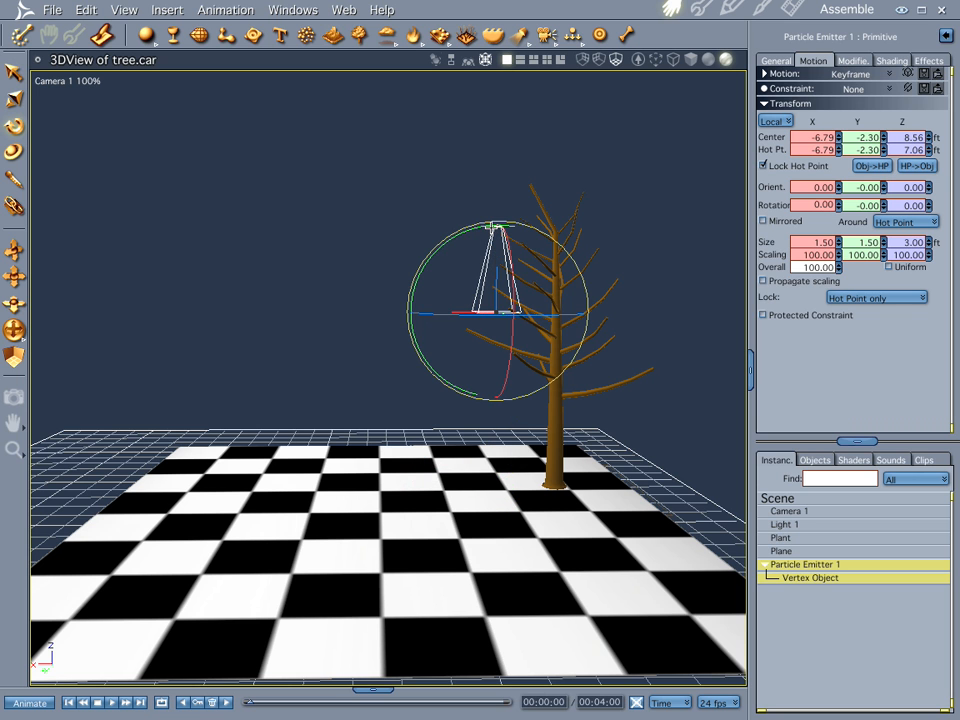
left_click_drag(448, 240, 378, 351)
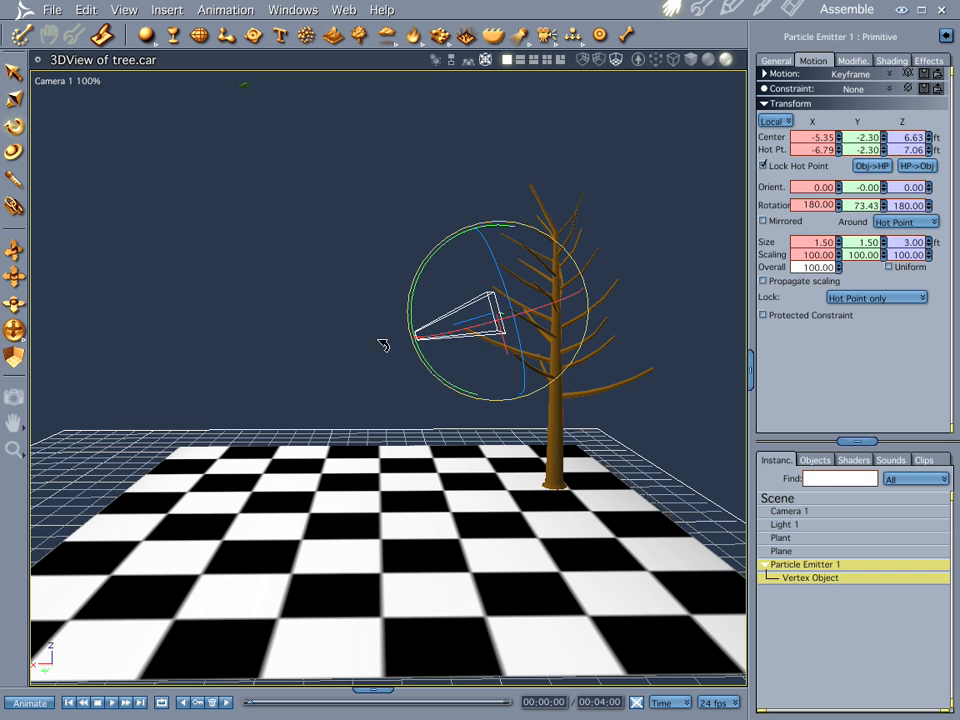
left_click_drag(420, 274, 427, 257)
key("m")
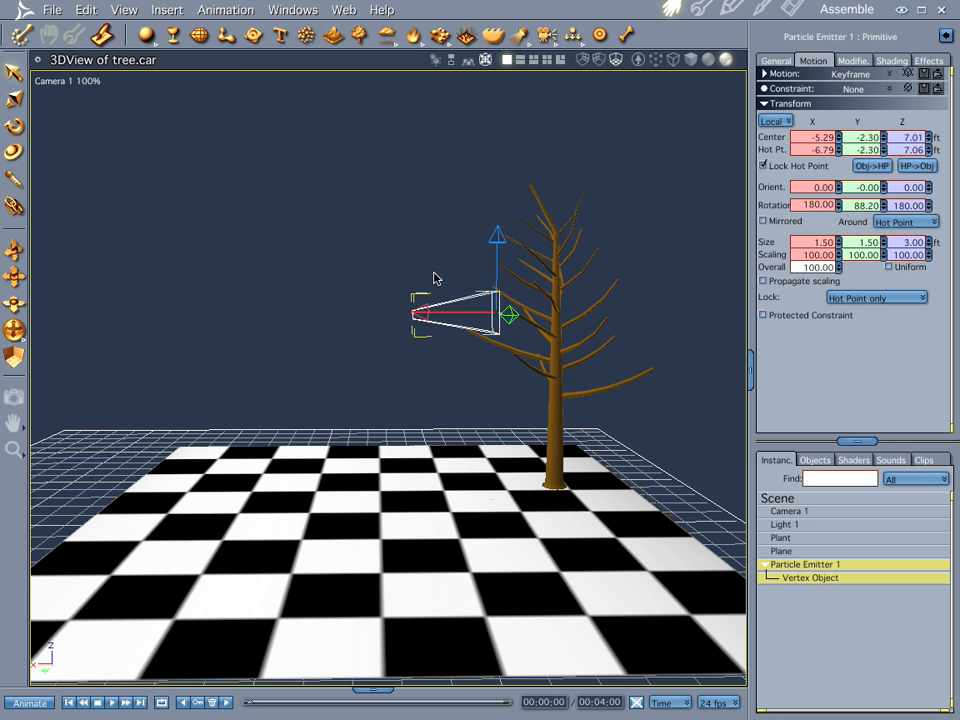
left_click_drag(419, 314, 478, 314)
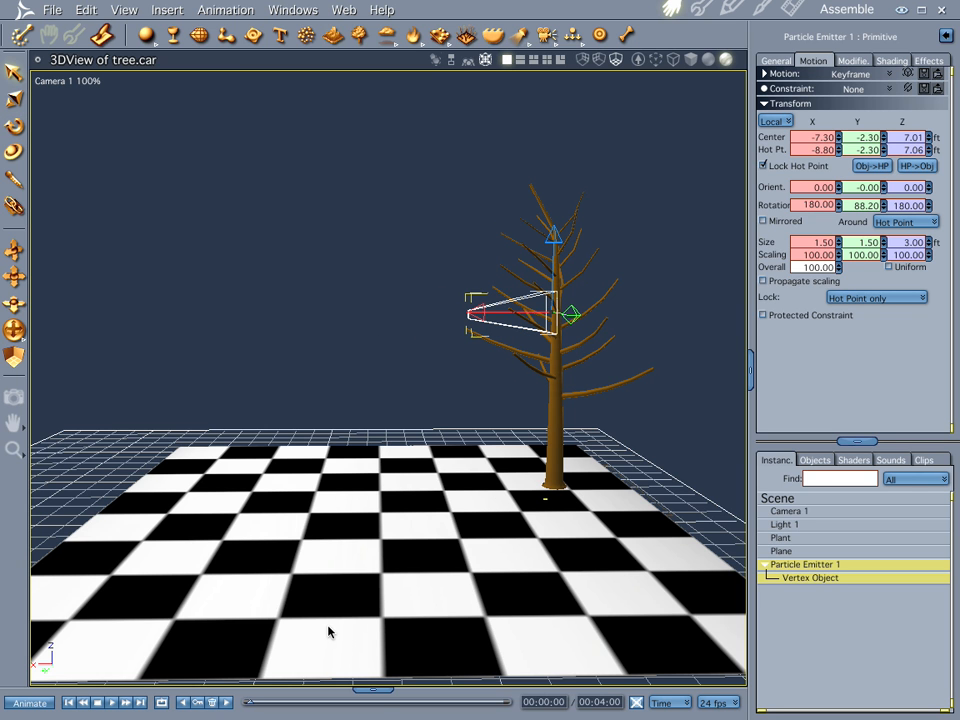
- Render the current frame at 00:02:02 as a still image and return to the assembled scene
left_click_drag(386, 707, 383, 708)
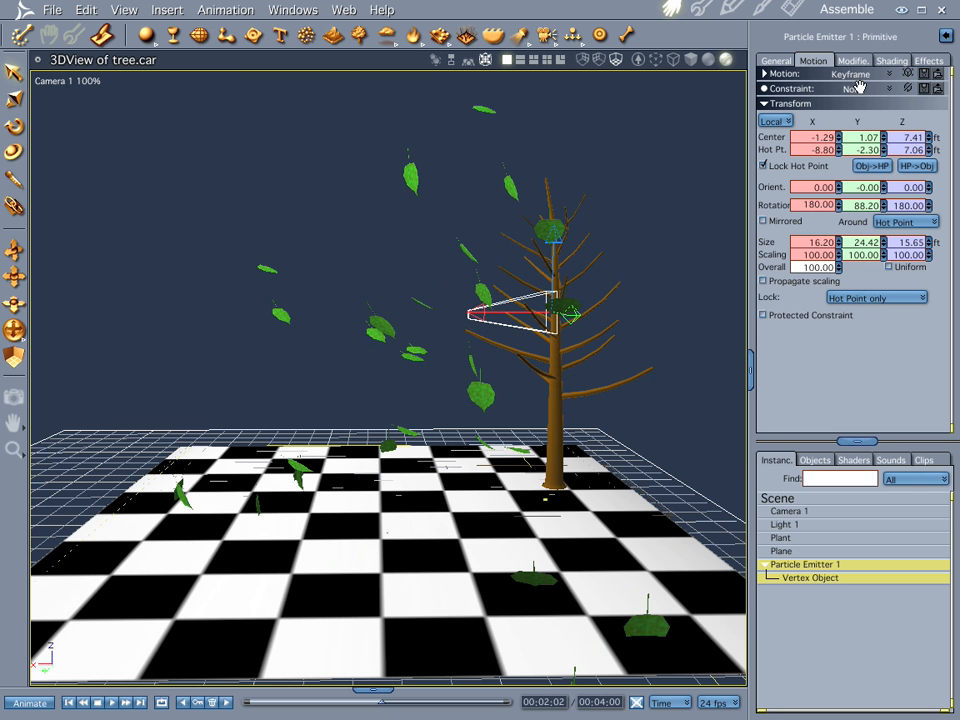
left_click(794, 9)
left_click(765, 315)
left_click(766, 302)
key("ctrl+r")
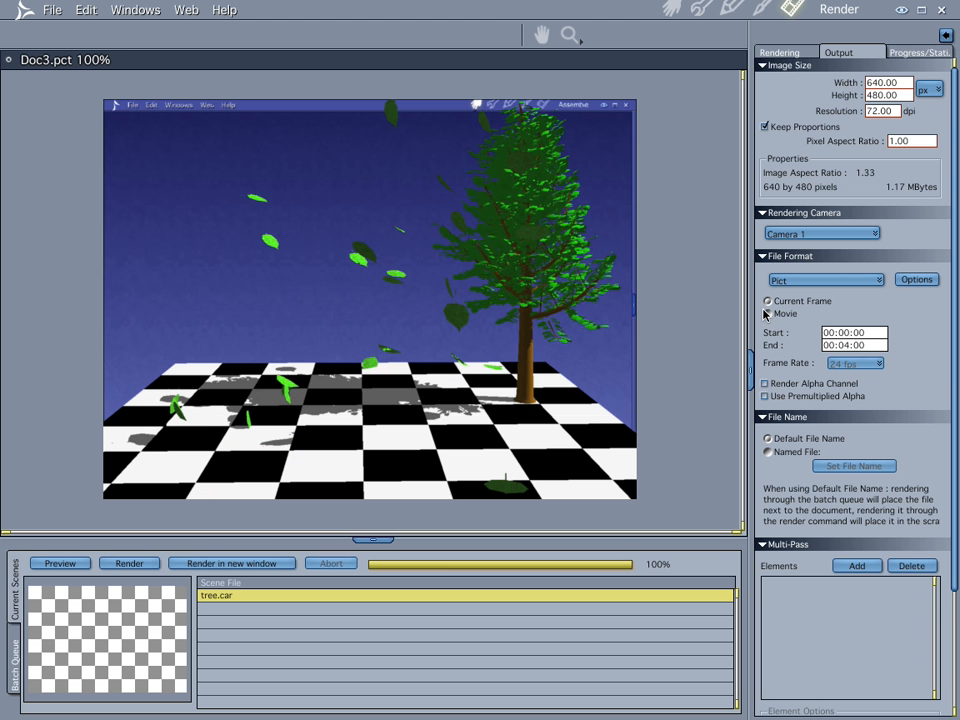
left_click(666, 9)
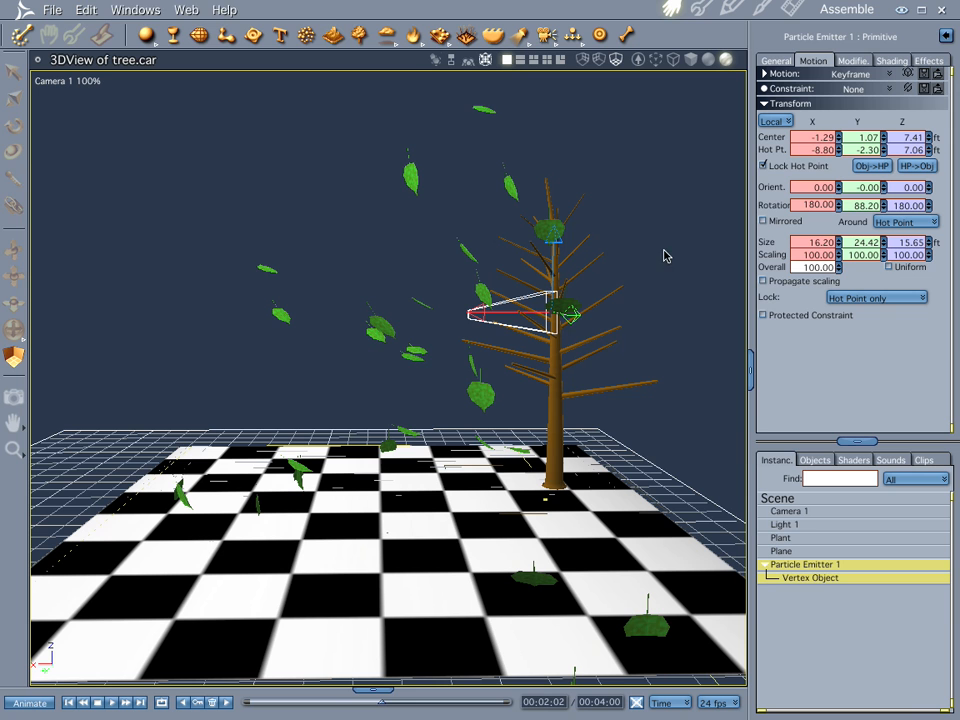
- Set the emitter's particle size to 0.10 ft and check the blown leaves in the scene at 00:02:03
double_click(792, 566)
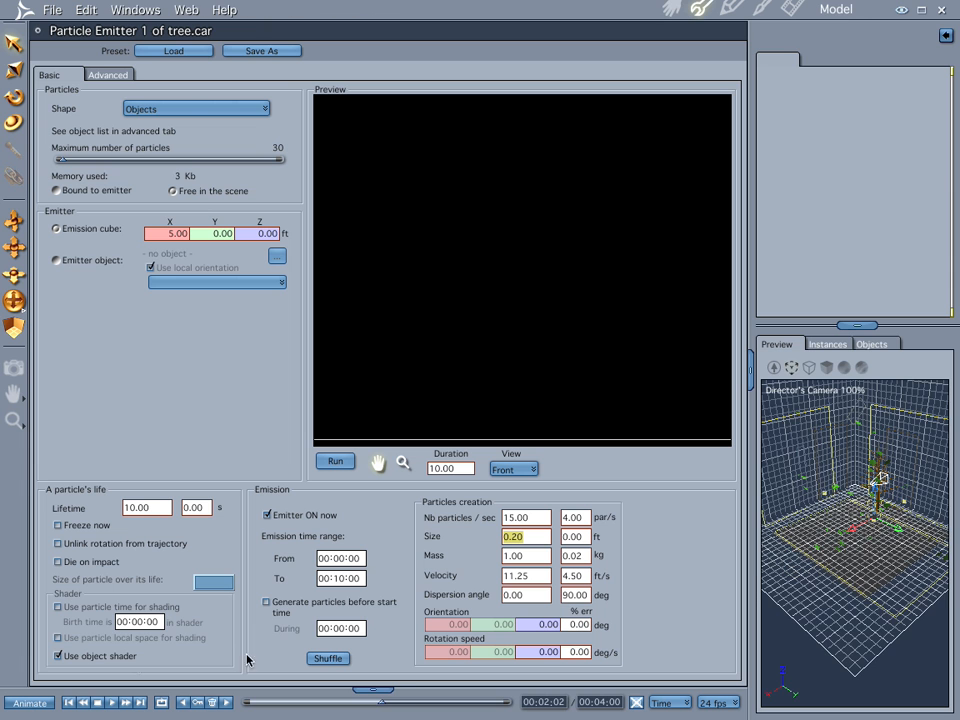
left_click(69, 702)
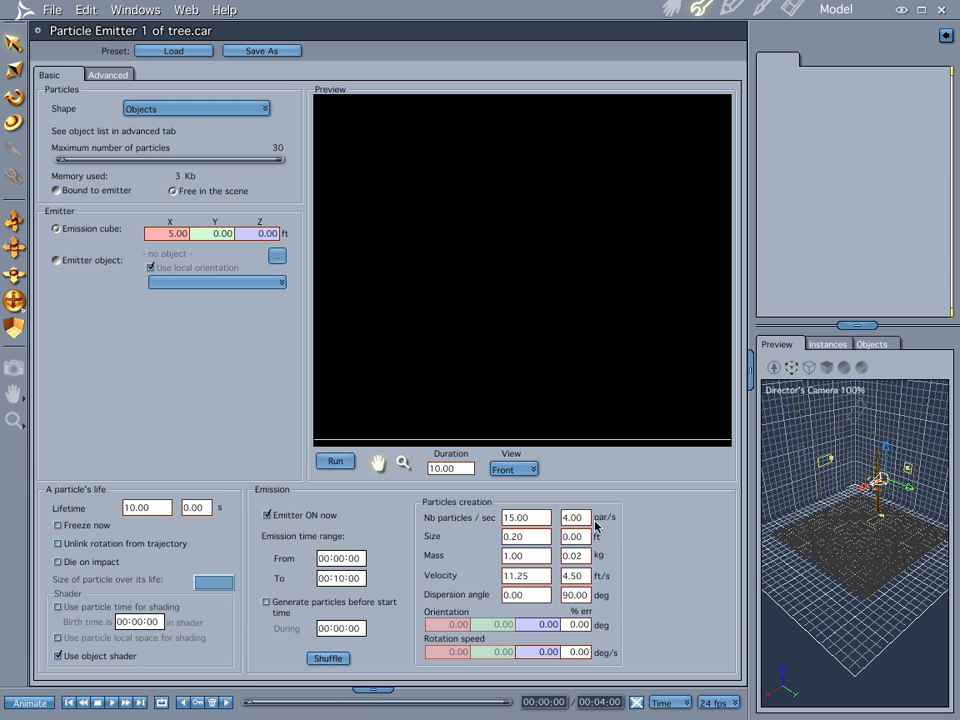
double_click(524, 537)
type(".1")
left_click(671, 8)
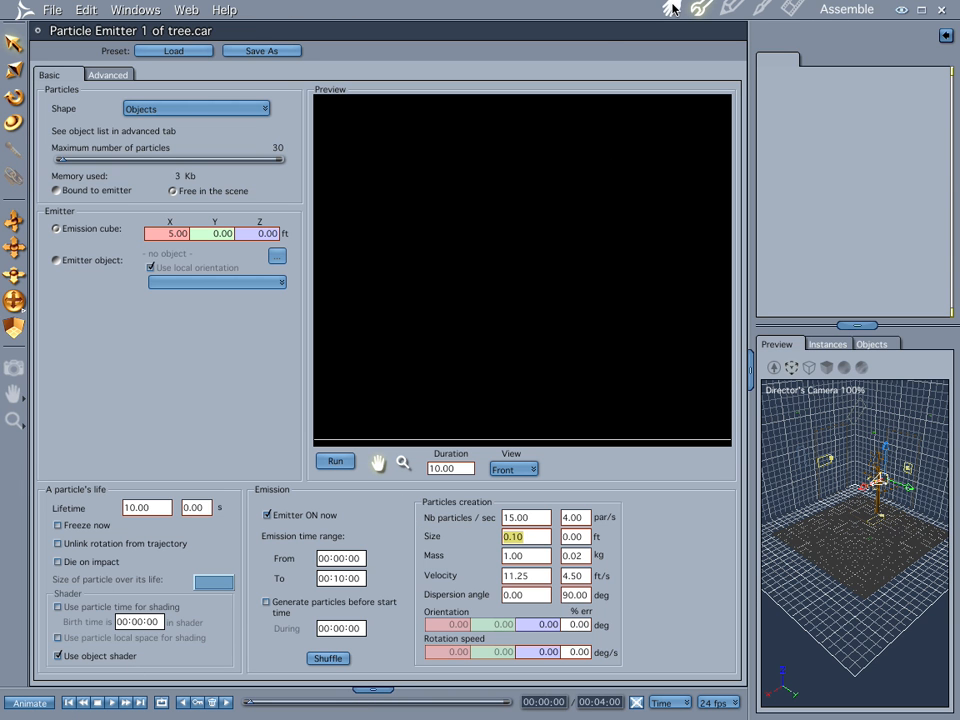
left_click(383, 703)
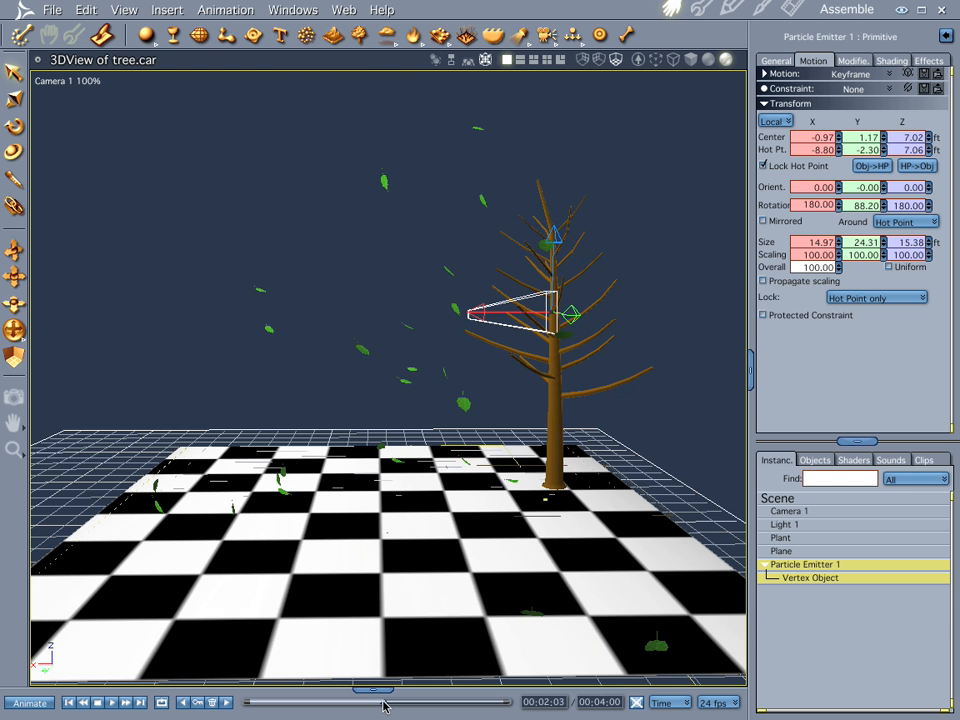
- Render the current frame at 00:02:03 as a still image, return to the assembled scene and rewind to the first frame
key("ctrl+r")
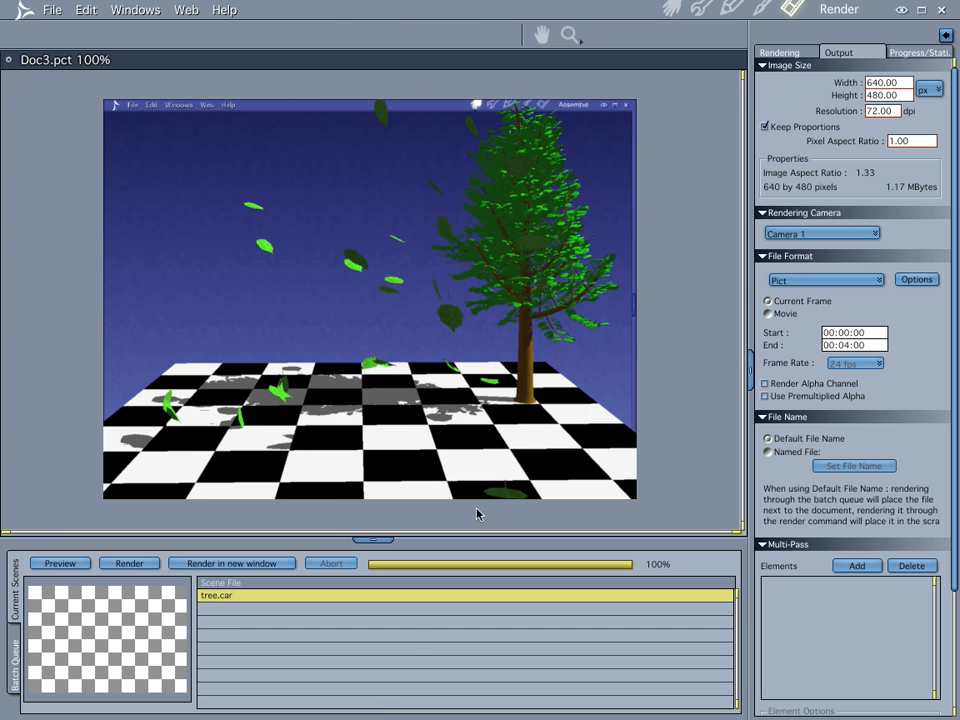
left_click(671, 9)
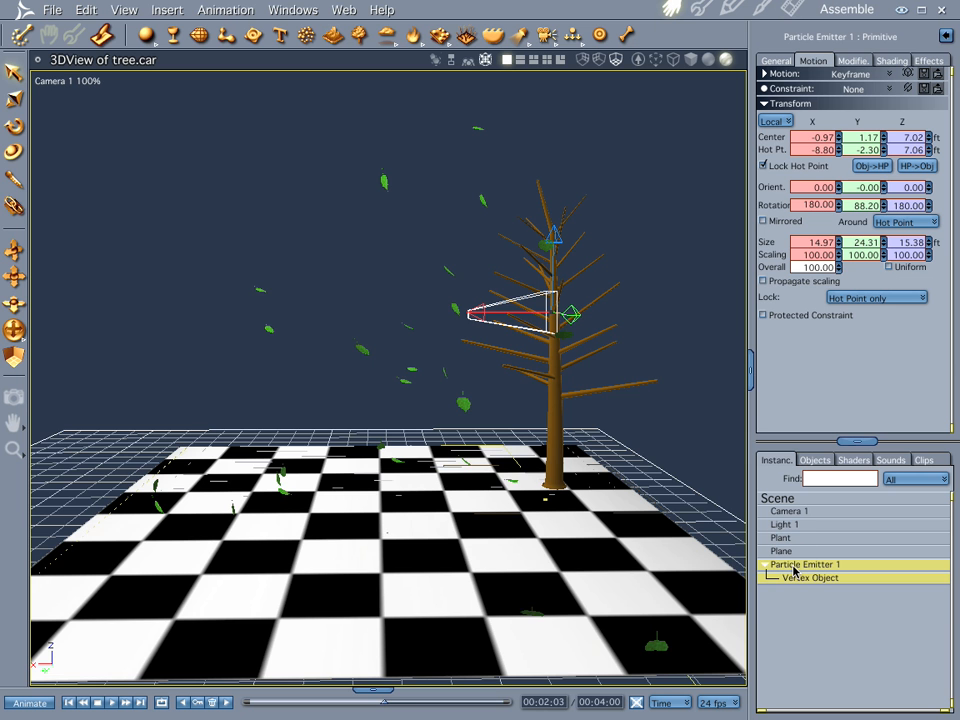
left_click(69, 702)
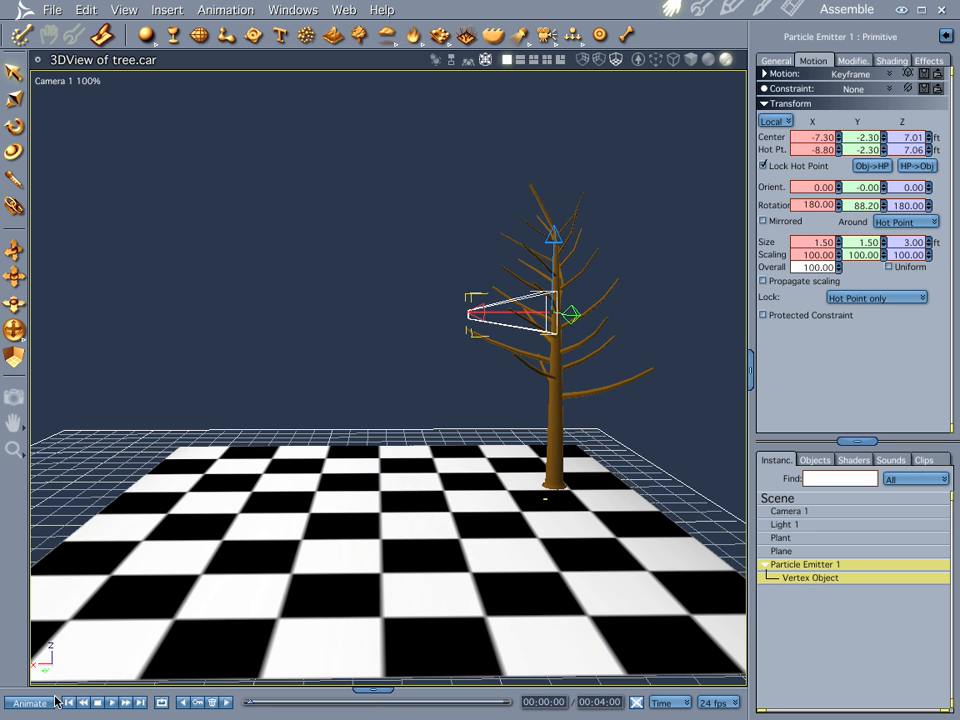
- Show the Sequencer timeline below the scene and preview the first emitted leaves up to 00:00:08, rewinding to the first frame
double_click(808, 566)
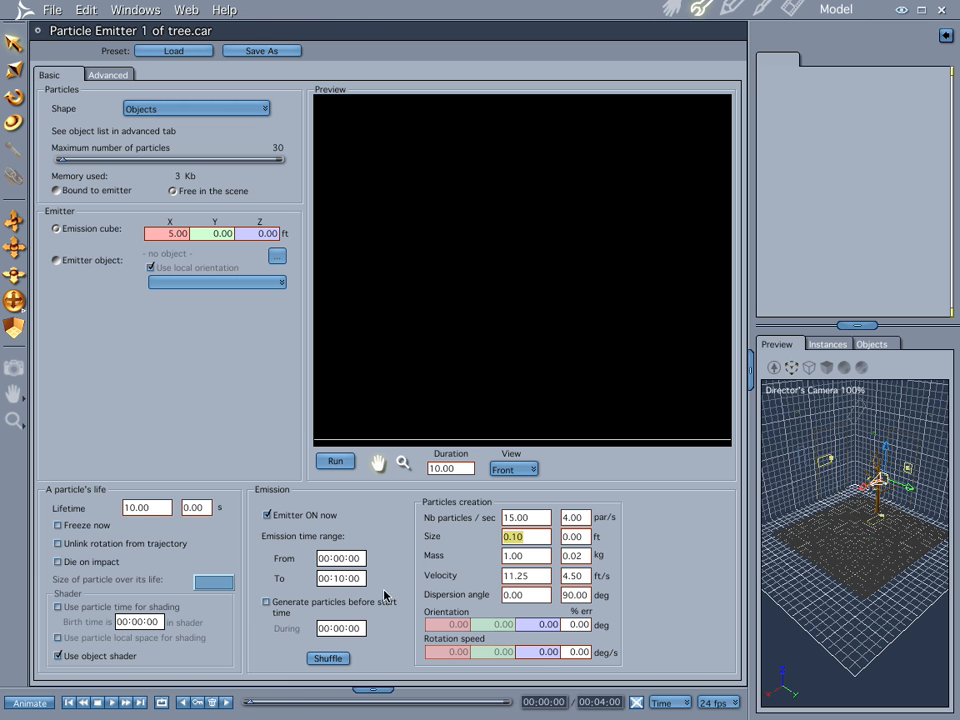
left_click(367, 688)
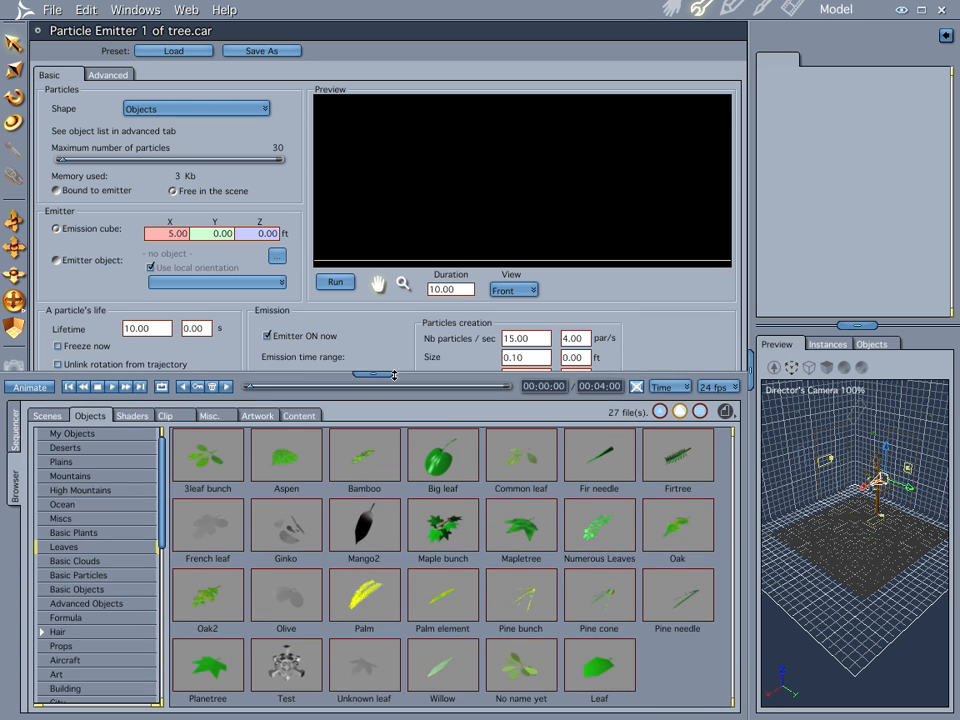
left_click(12, 437)
left_click(14, 503)
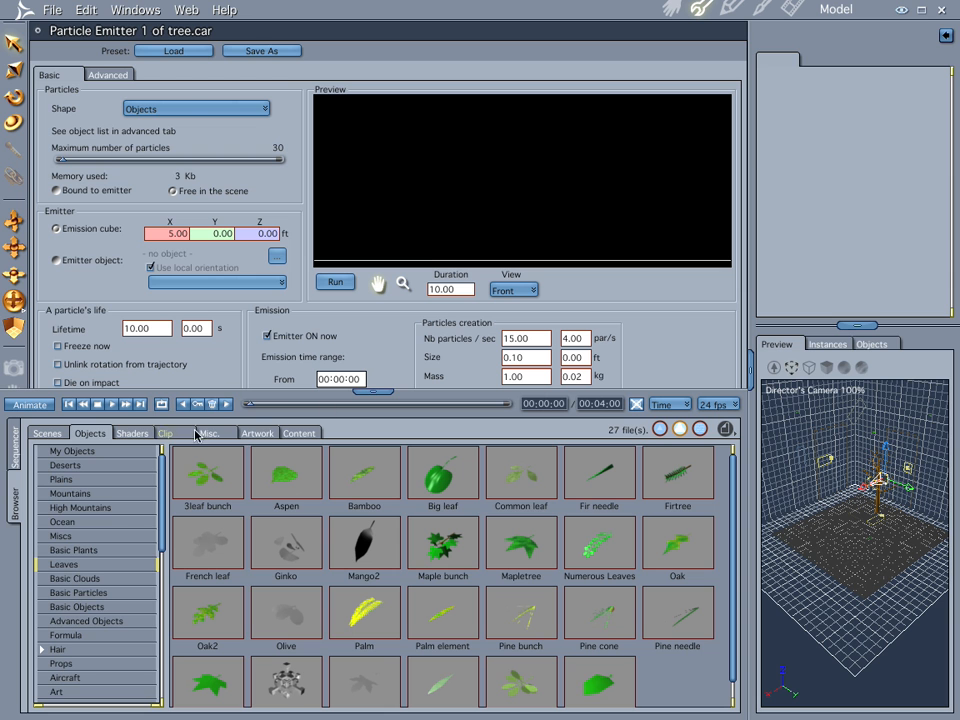
left_click(14, 448)
left_click_drag(357, 392, 357, 507)
left_click(668, 8)
left_click_drag(273, 524, 212, 516)
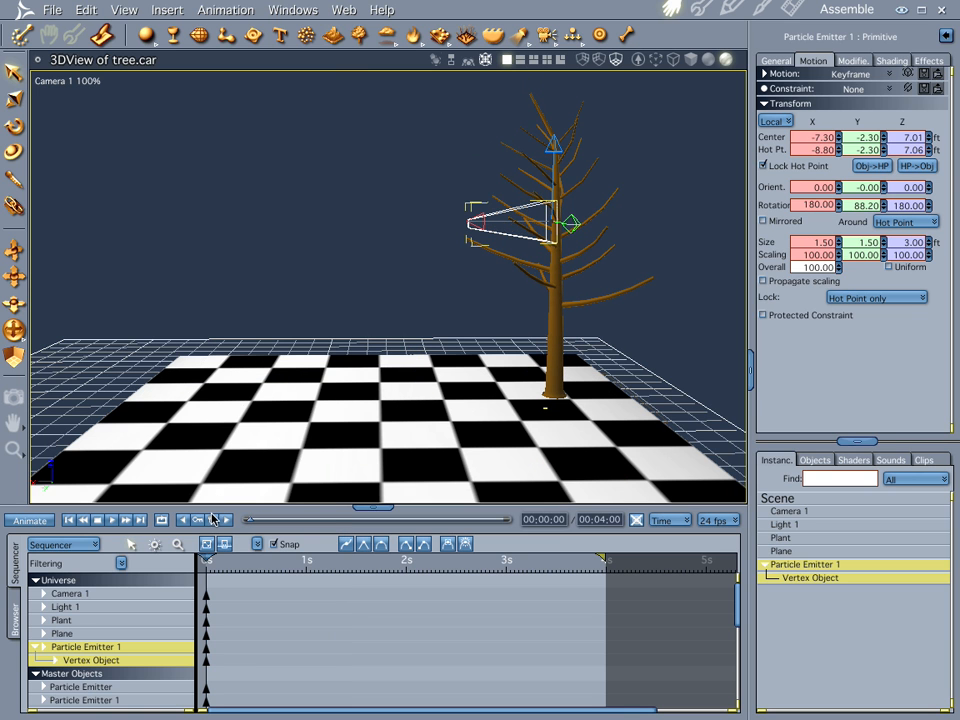
left_click_drag(270, 519, 327, 529)
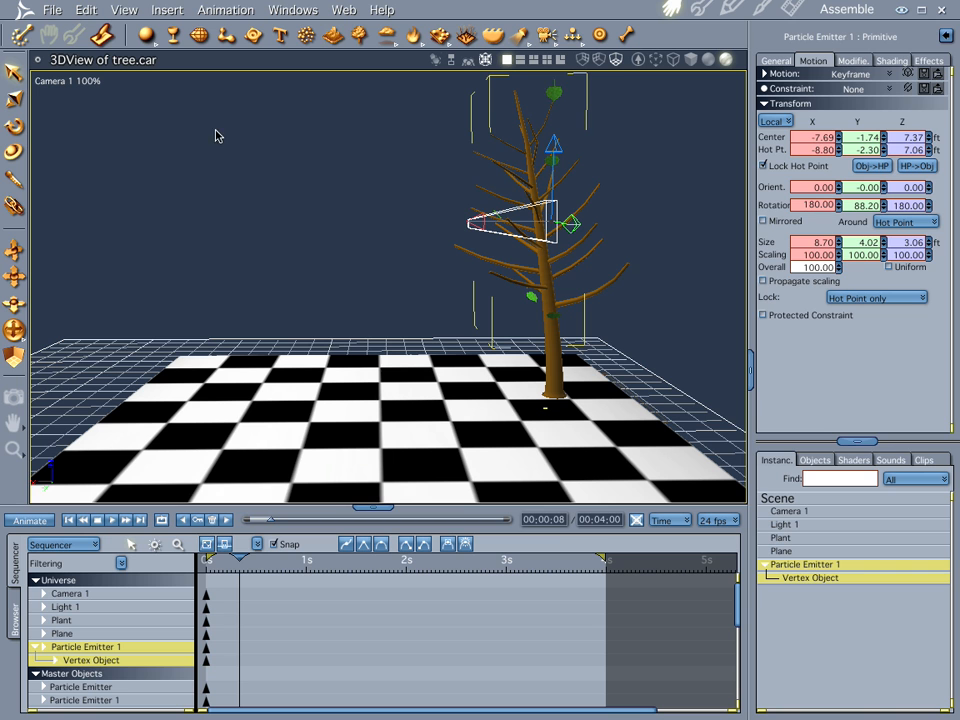
left_click(69, 519)
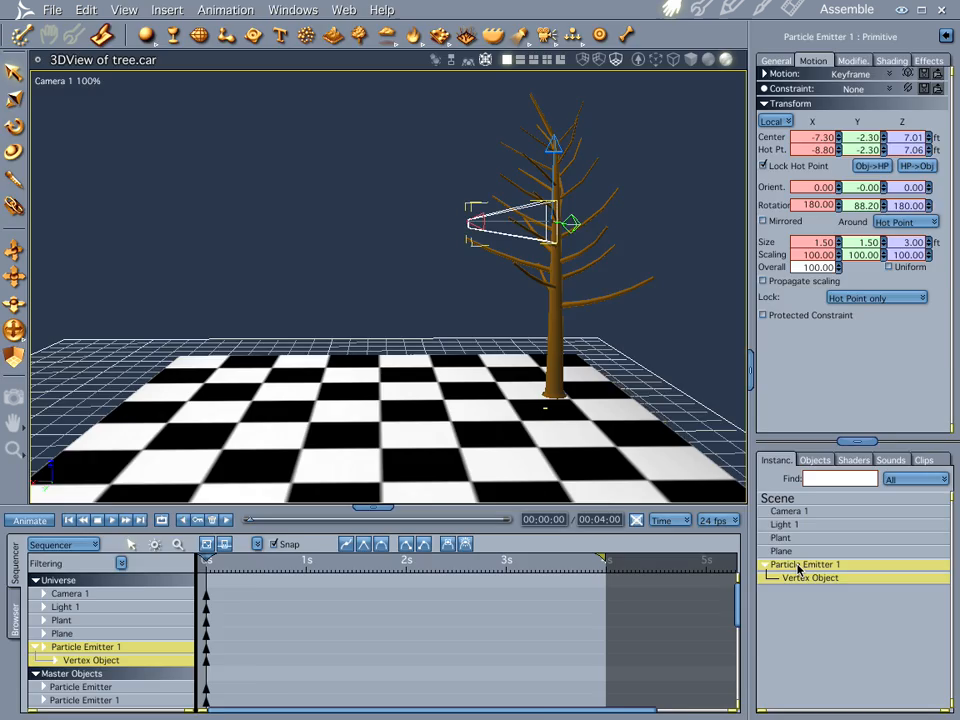
- Hide the Sequencer and review the particle emitter's Advanced and Basic settings
double_click(799, 569)
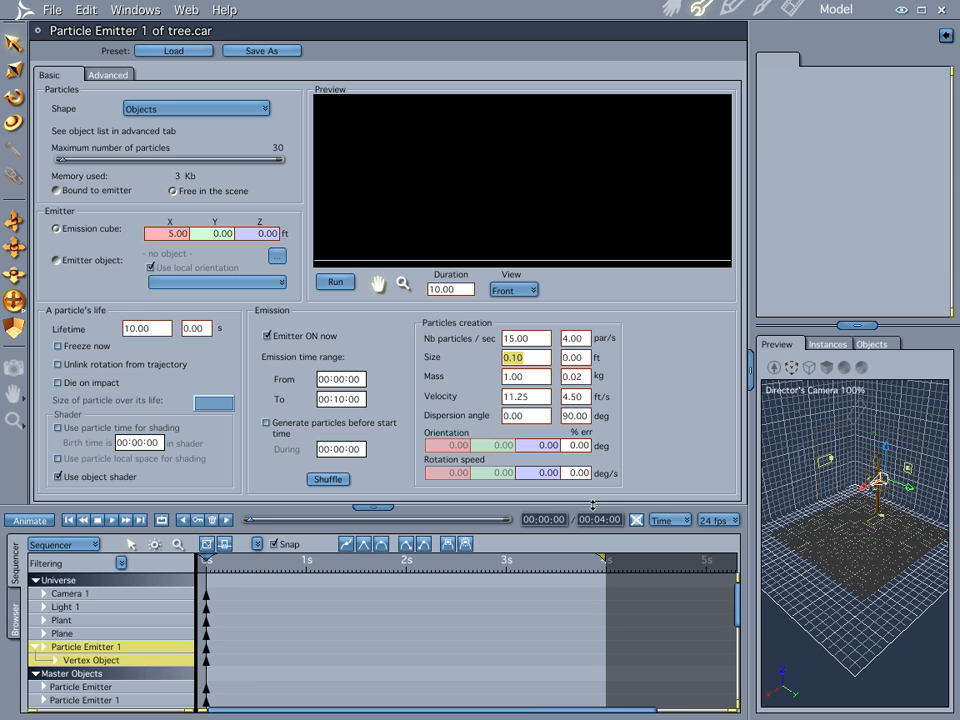
left_click(388, 509)
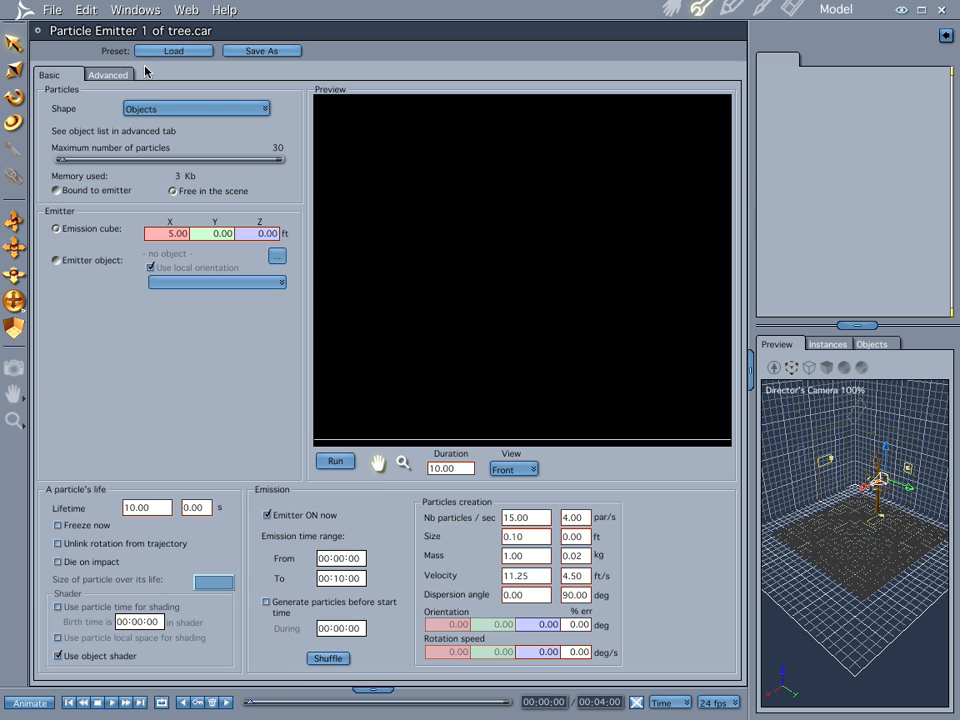
left_click(108, 75)
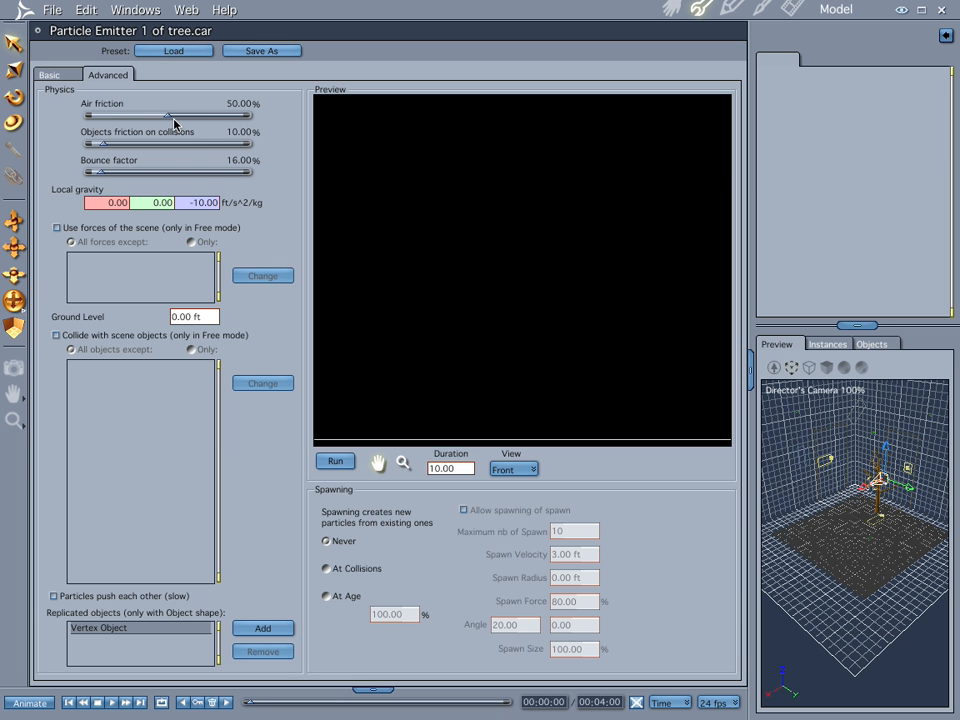
left_click(671, 9)
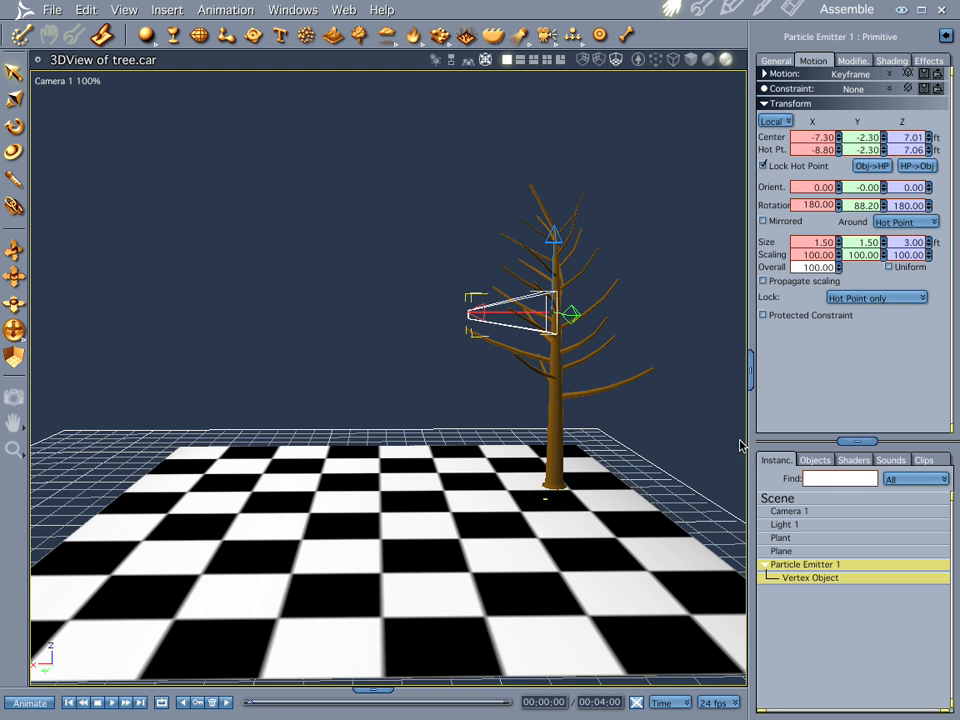
double_click(810, 566)
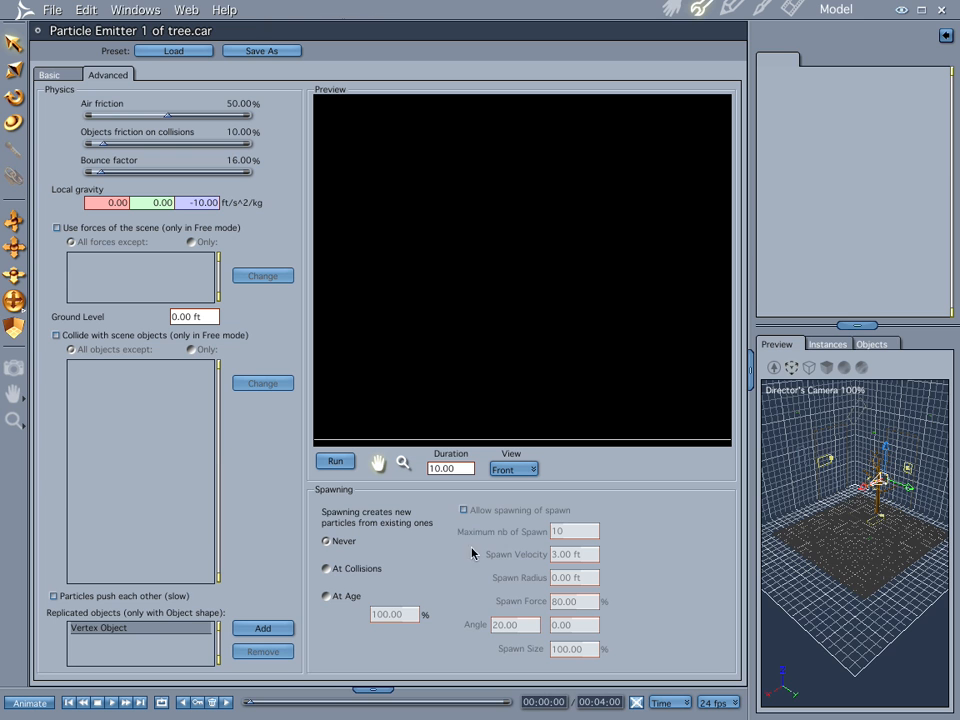
left_click(61, 83)
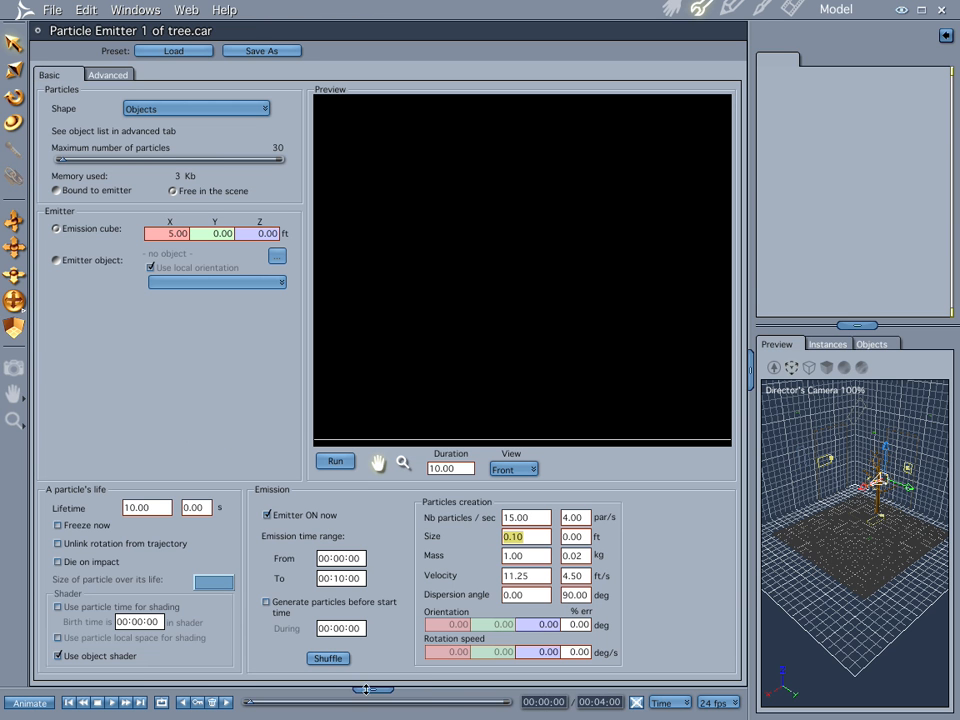
- Preview the emitter at 00:03:04 and the blown leaves in the scene at 00:01:20, rewinding to the first frame
left_click(451, 703)
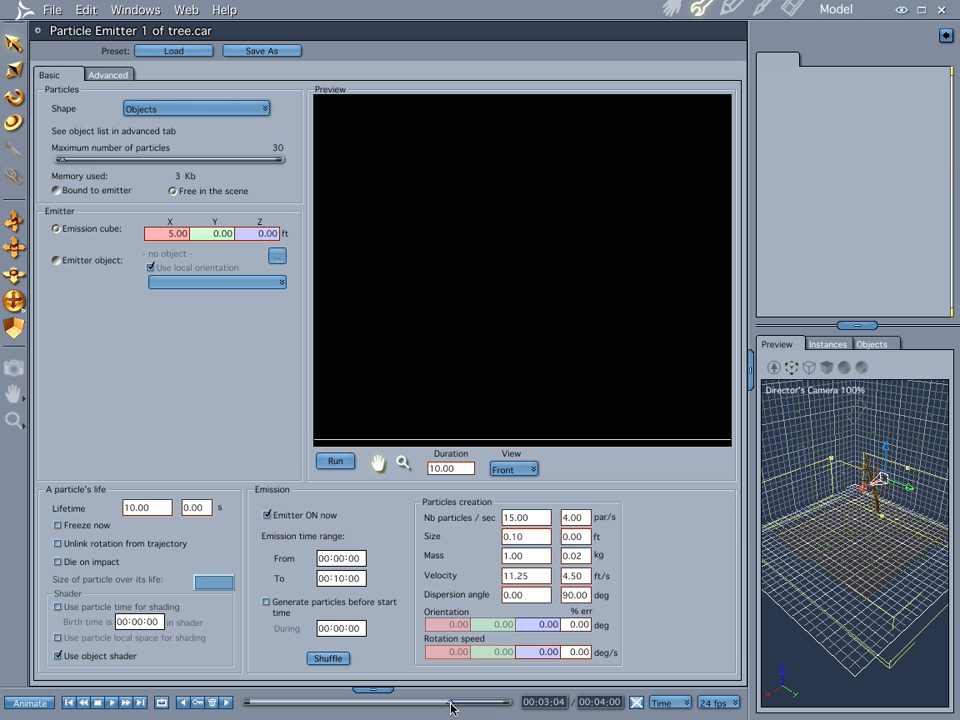
left_click(252, 706)
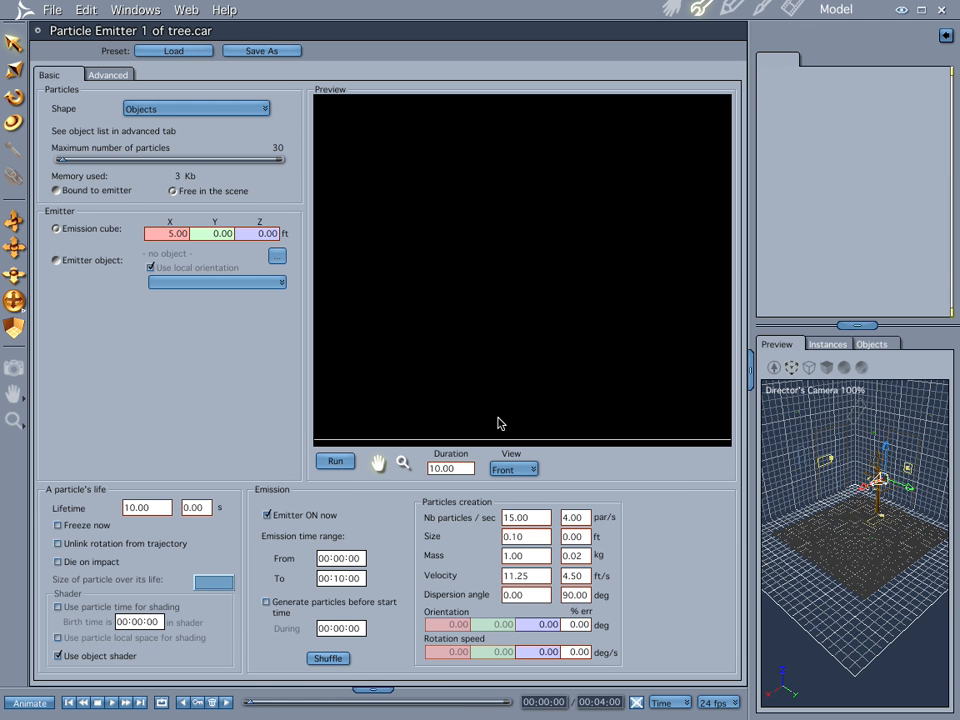
left_click(674, 7)
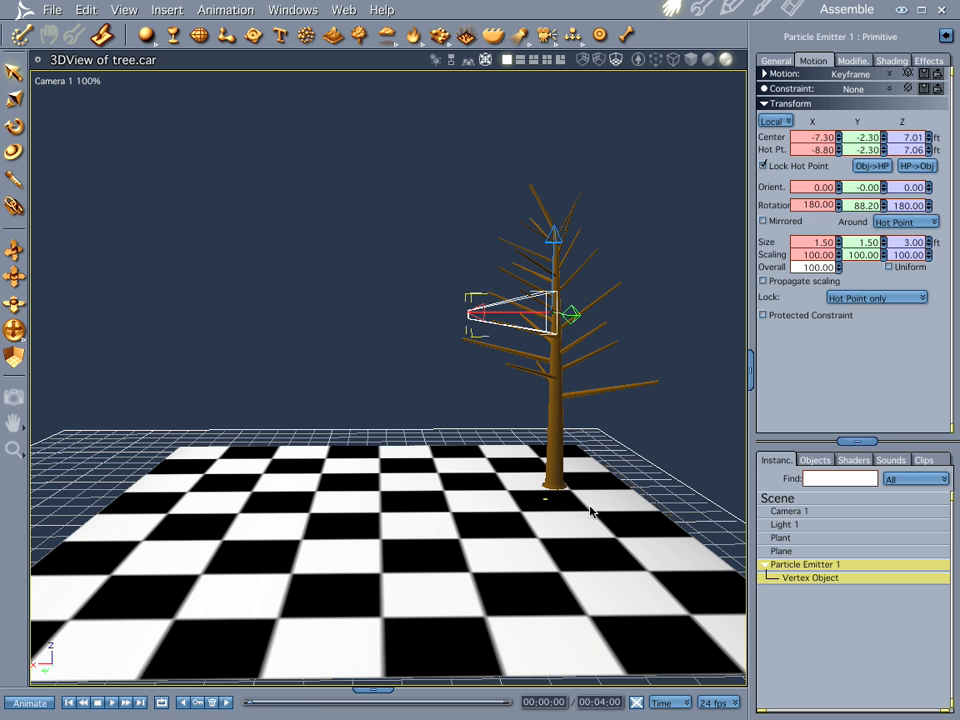
left_click(368, 703)
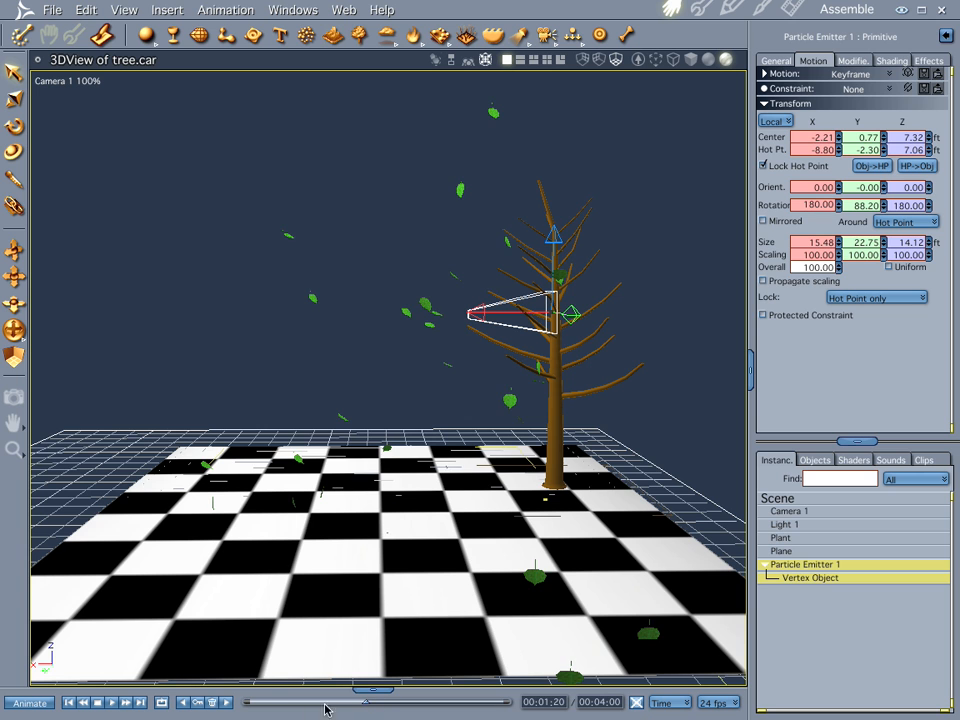
left_click(250, 703)
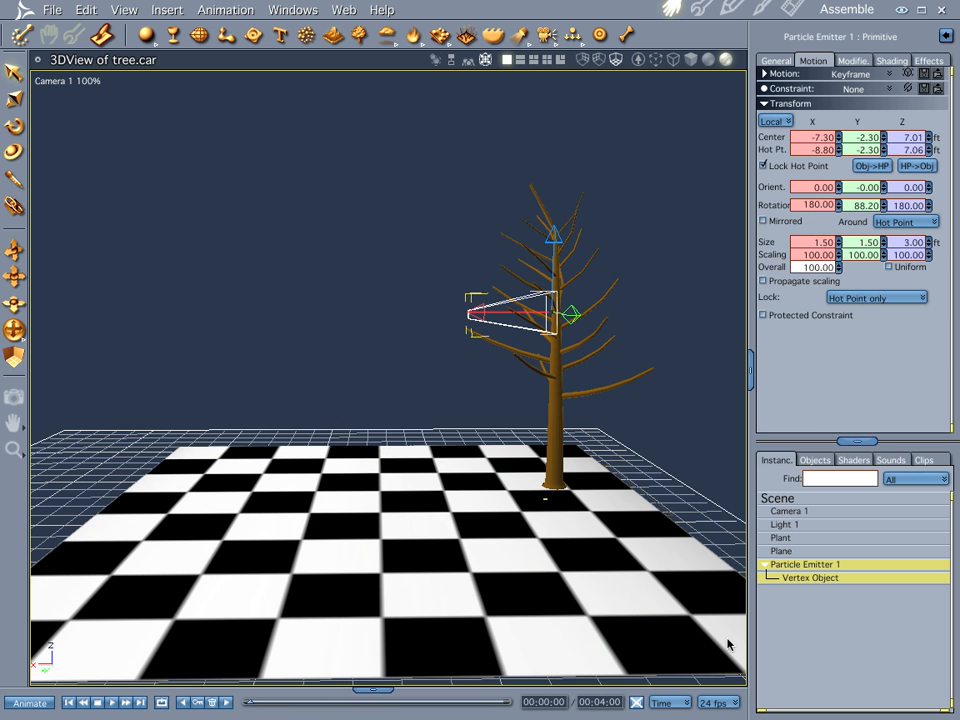
- Set the emitter's dispersion angle to 45° with a 9° variation and return to the assembled scene
double_click(795, 565)
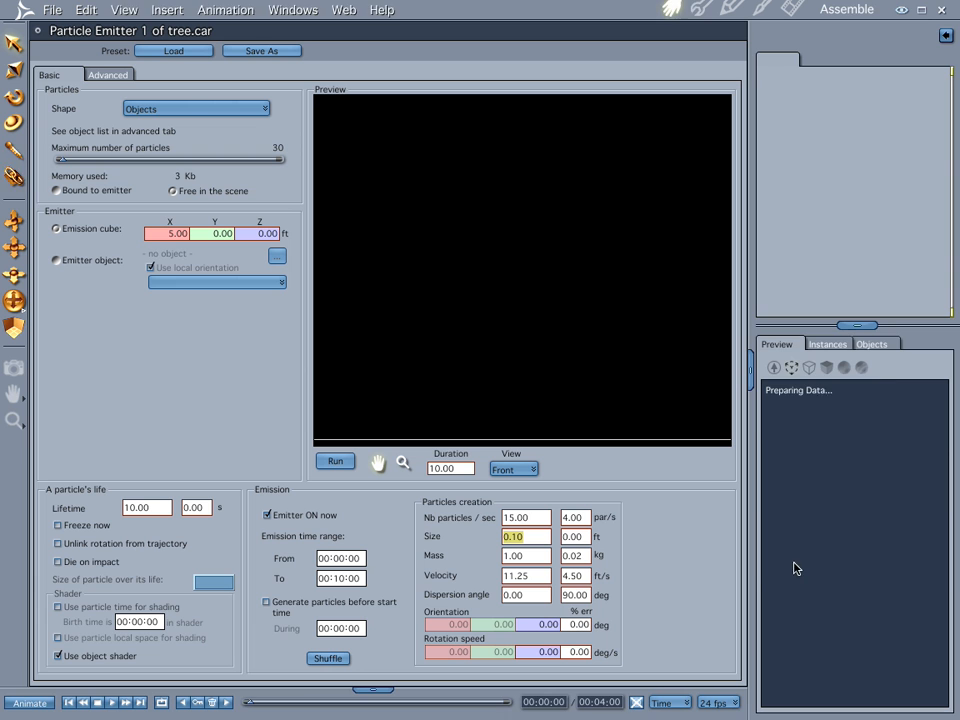
left_click(586, 596)
type("0")
key("Return")
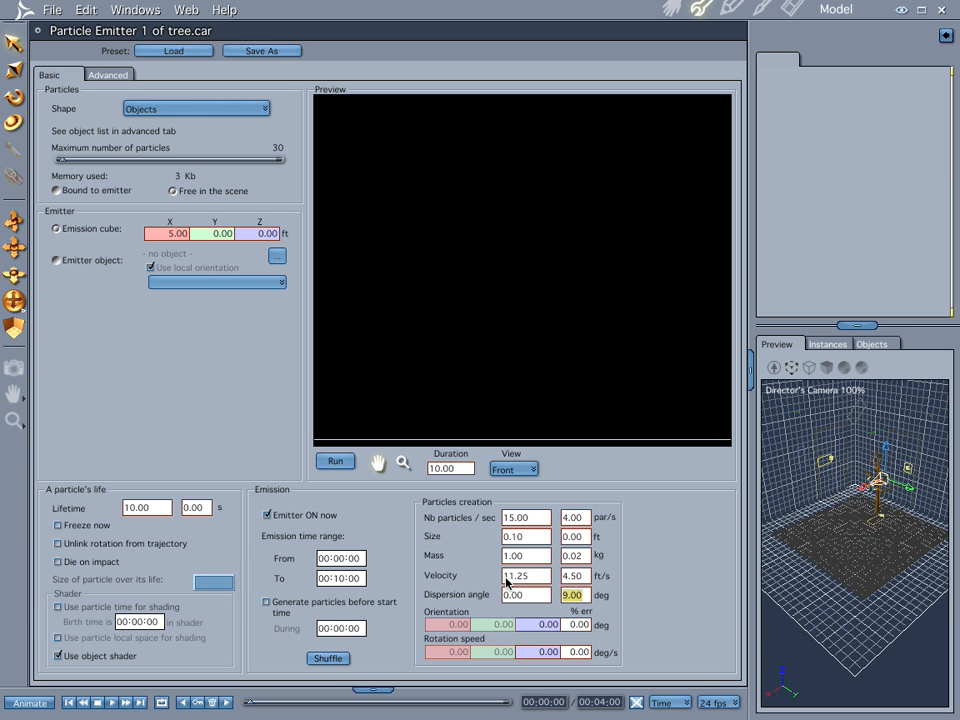
left_click(530, 595)
type("45")
key("Return")
left_click(672, 9)
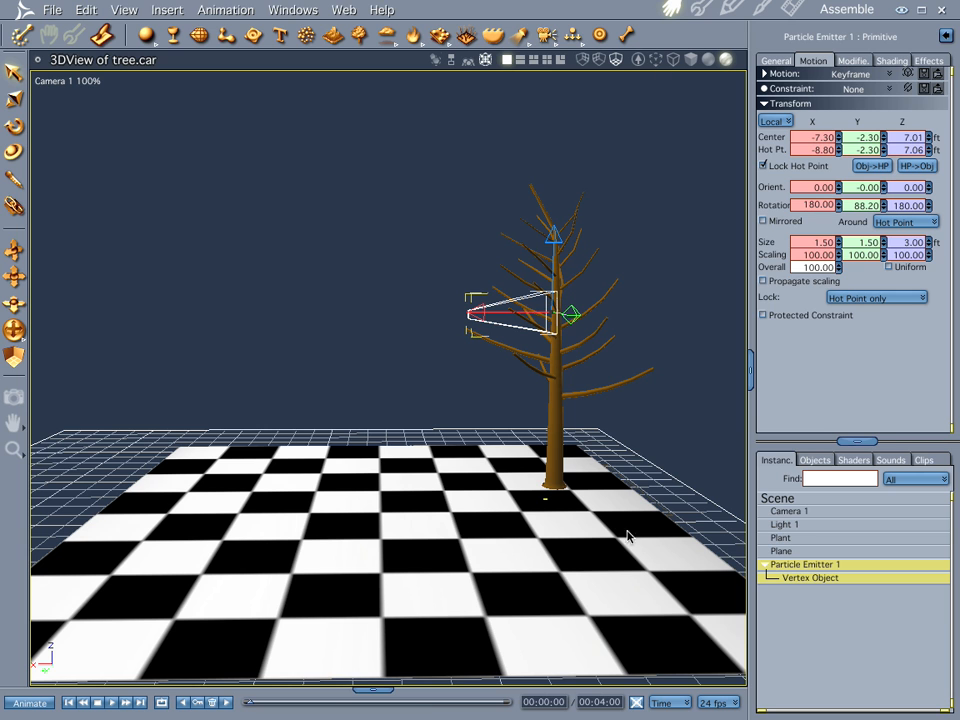
- Check the wider leaf dispersion at 00:02:08 with a still render and return to the assembled scene
left_click(397, 702)
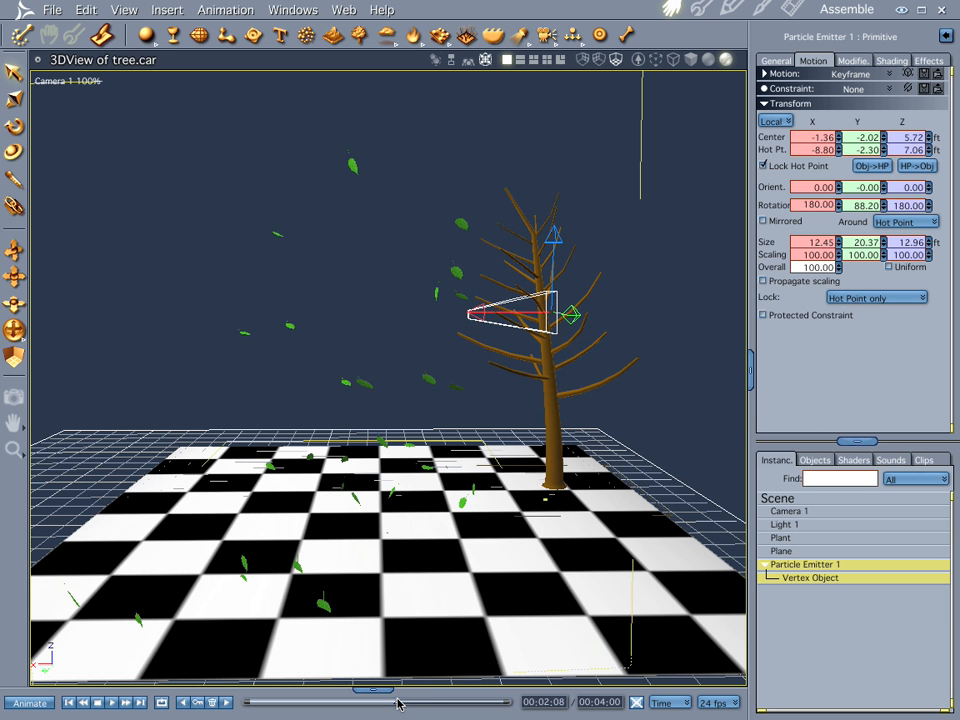
key("ctrl+r")
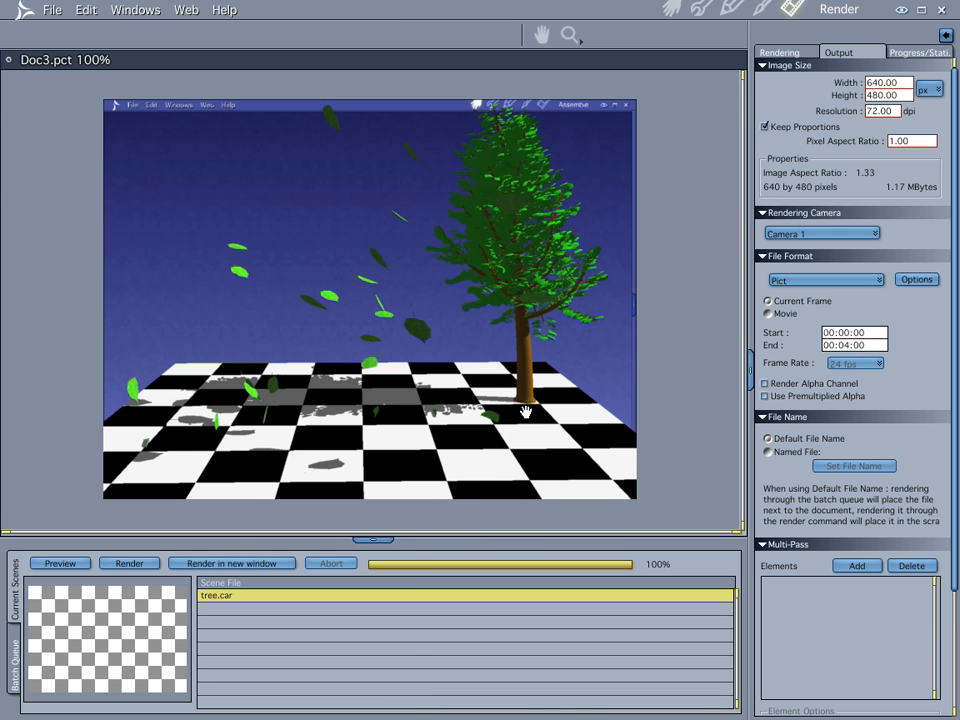
left_click(671, 9)
- Set the emitter's air friction to -2.75%, enter 0 for its Z local gravity and return to the scene
double_click(802, 566)
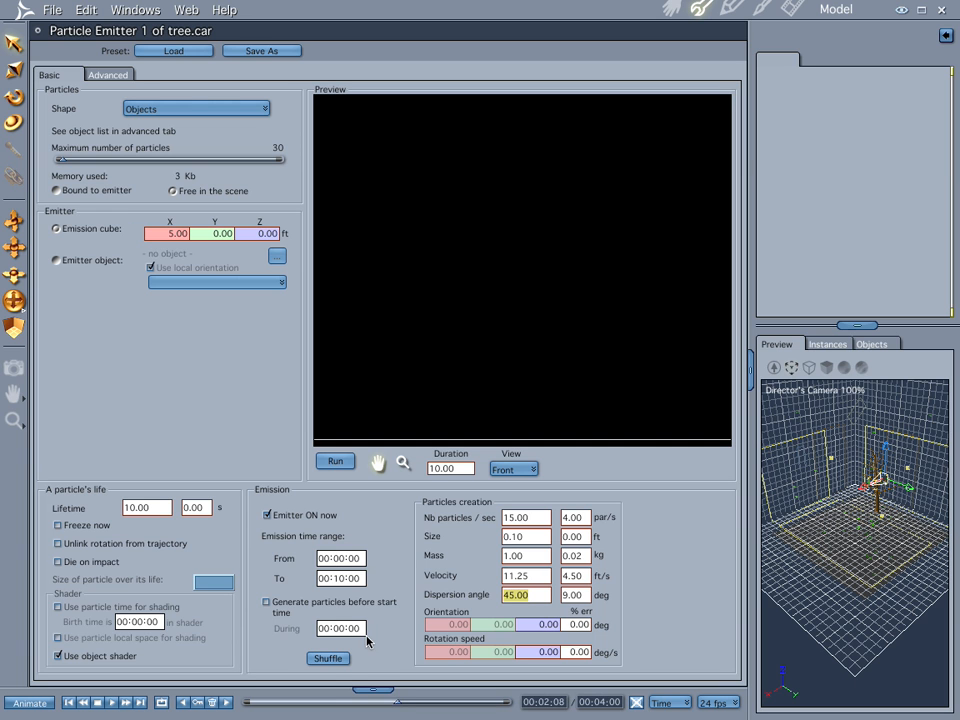
left_click(108, 74)
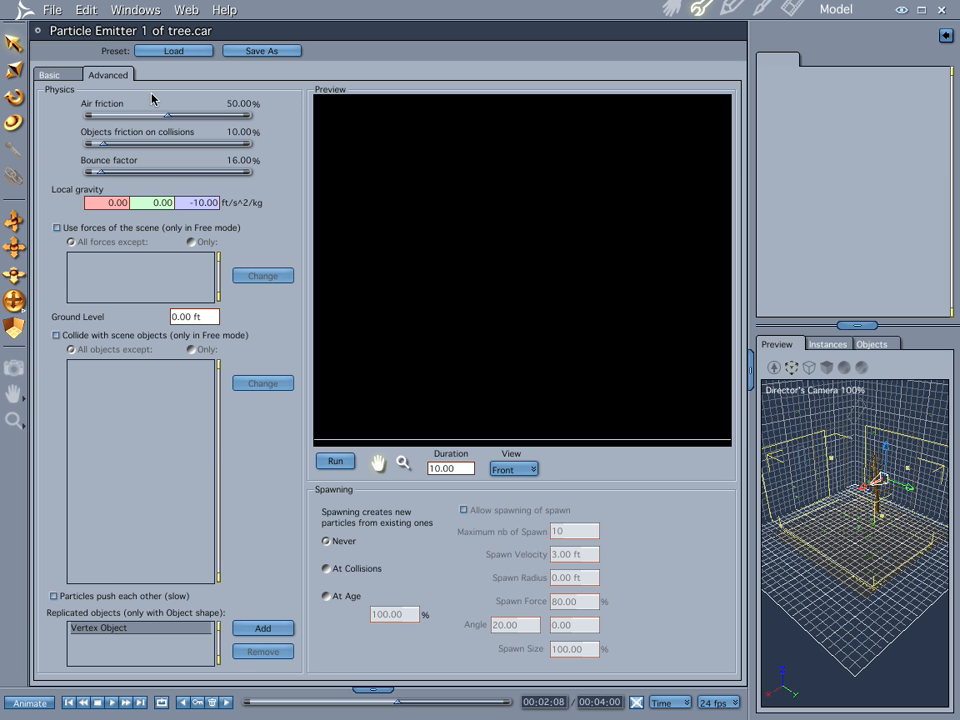
left_click_drag(164, 116, 141, 116)
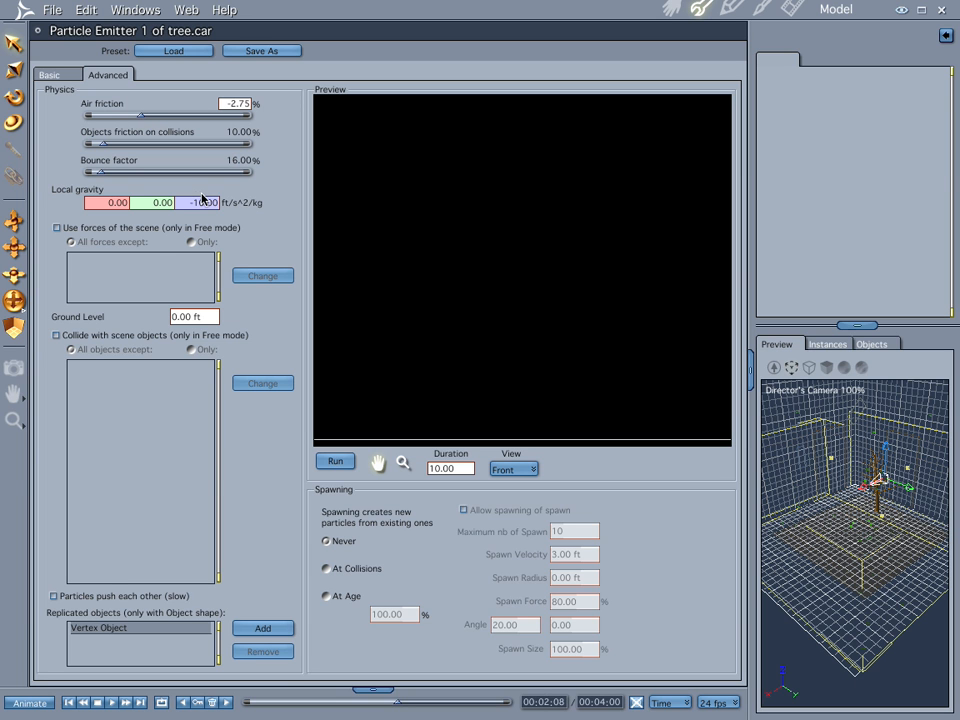
left_click(179, 203)
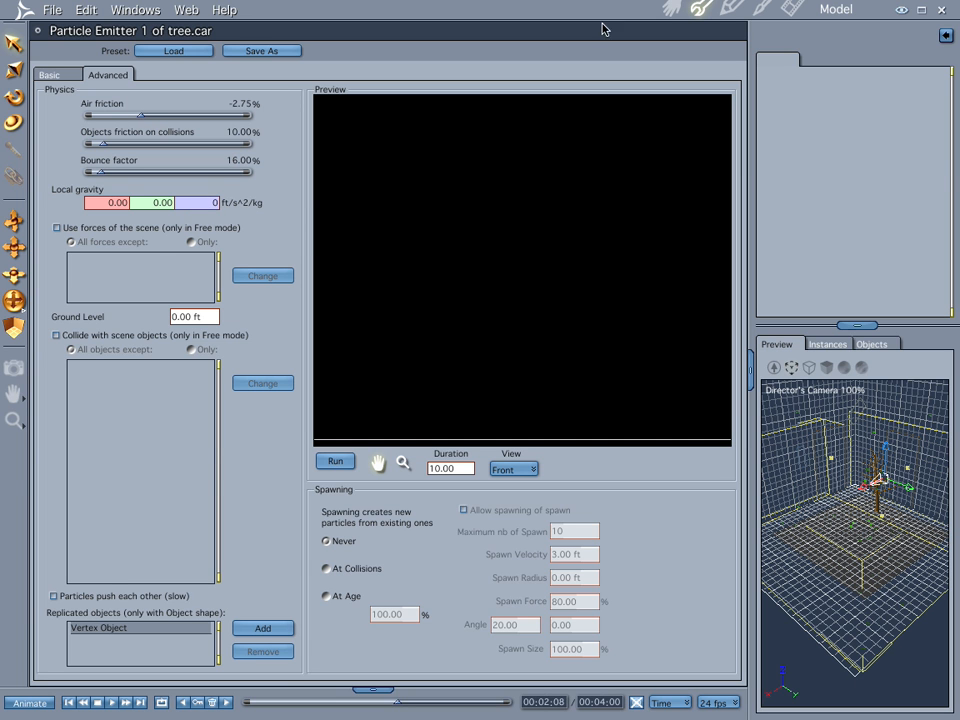
left_click(671, 8)
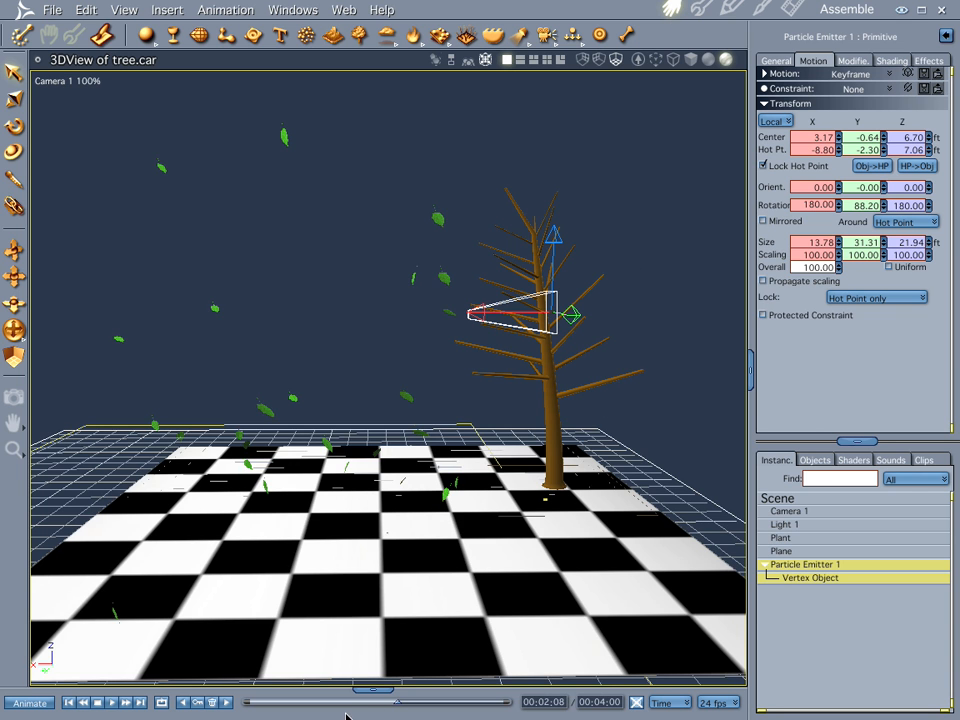
- Rewind to the first frame and apply the emitter's Z local gravity of 0.00
left_click(69, 702)
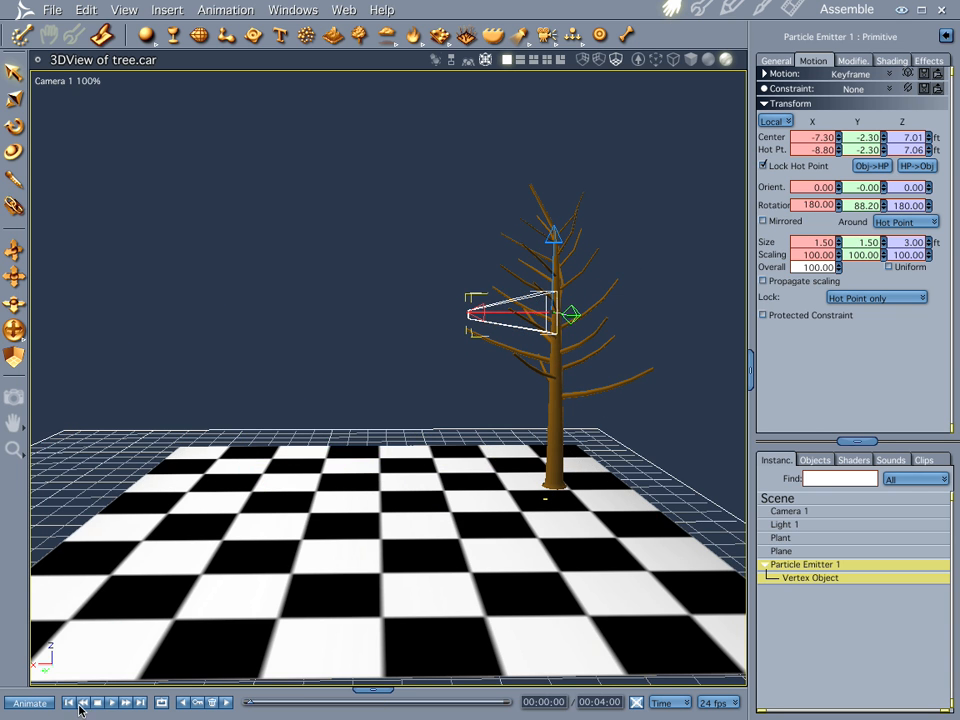
left_click_drag(249, 704, 161, 700)
double_click(791, 570)
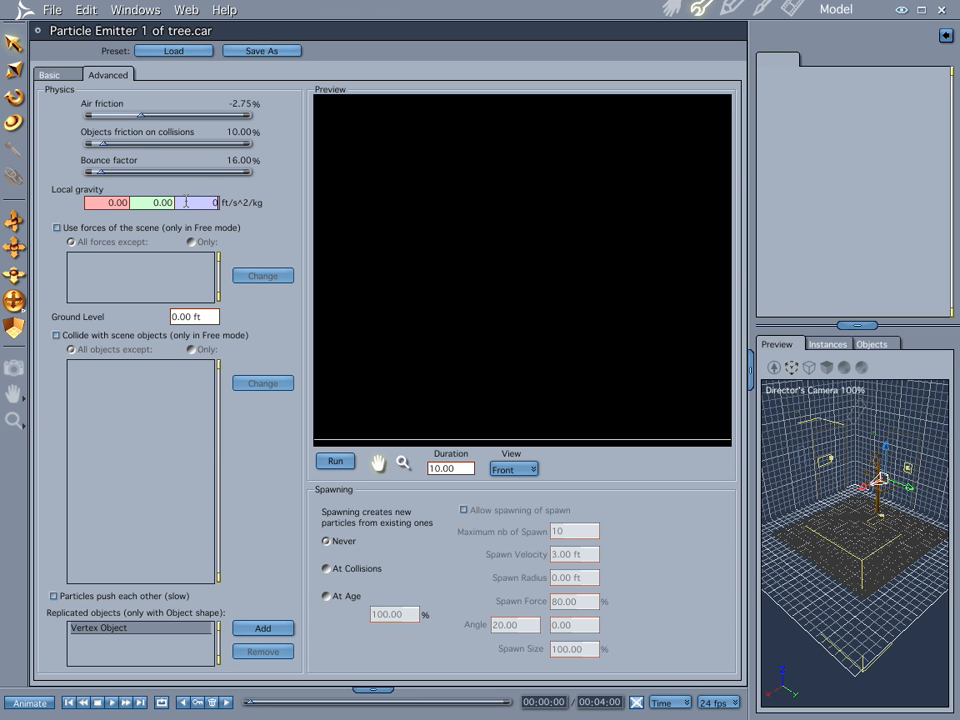
key("Return")
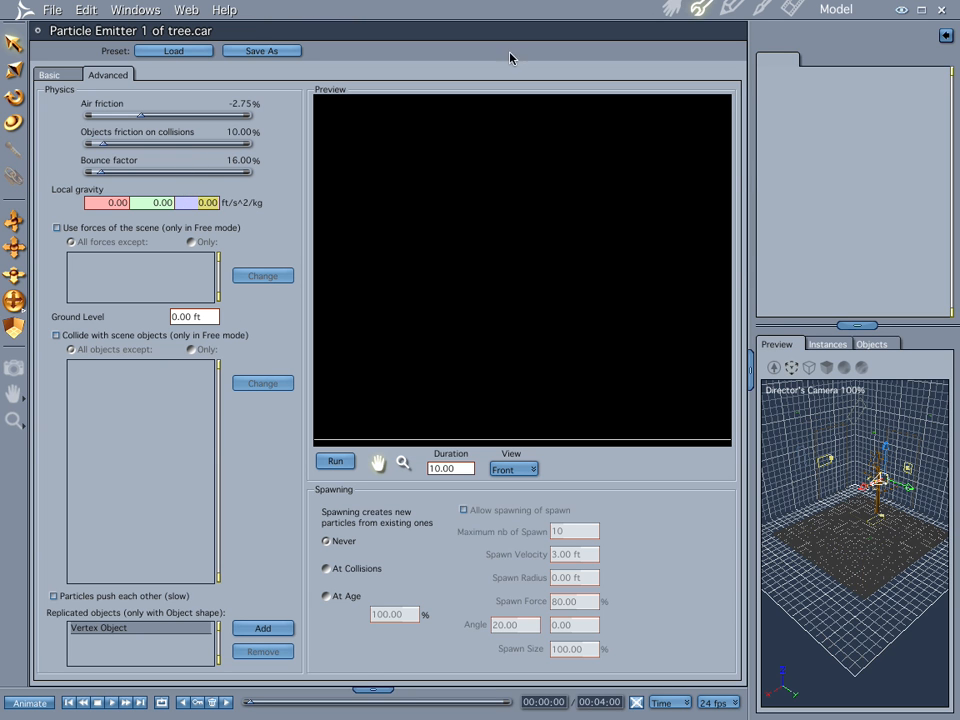
- Preview the drifting leaves in the assembled scene from 00:02:00 to 00:02:22
left_click(671, 7)
left_click(378, 705)
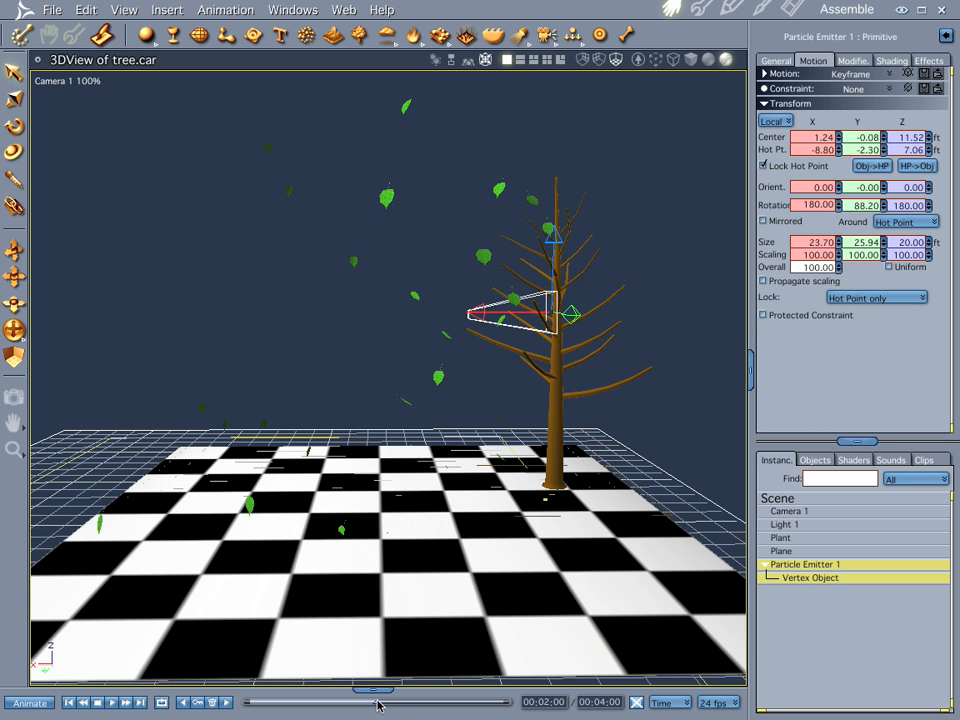
left_click_drag(378, 705, 436, 705)
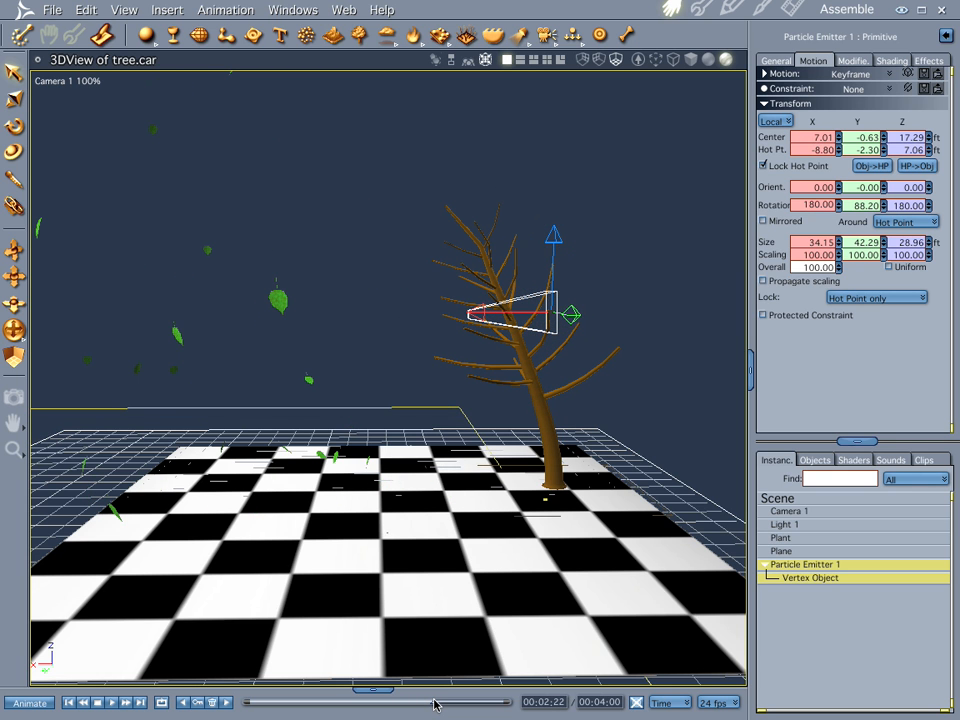
- Switch to QuickTime Player, play part of tree no leaves.mov and bring treeleaves.mov to the front
key("super+Tab")
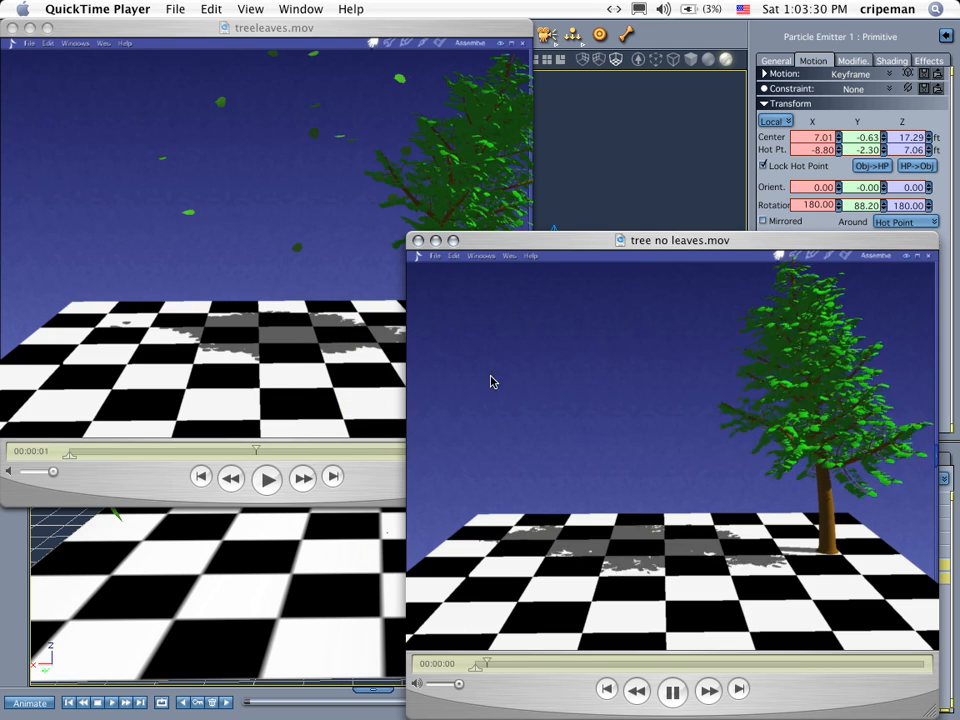
left_click(668, 696)
left_click(352, 179)
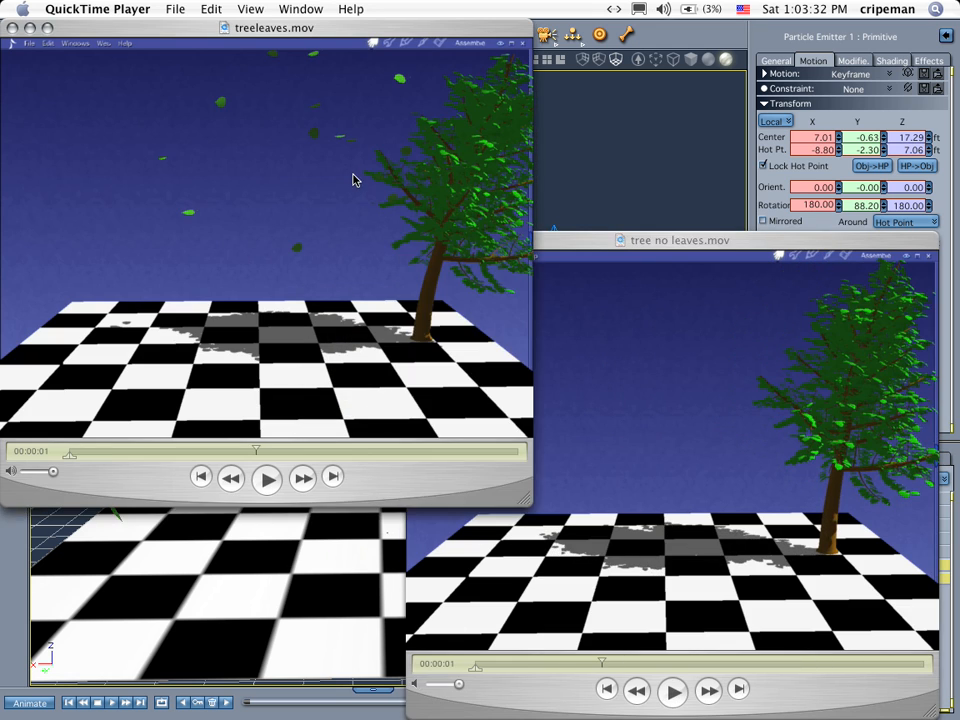